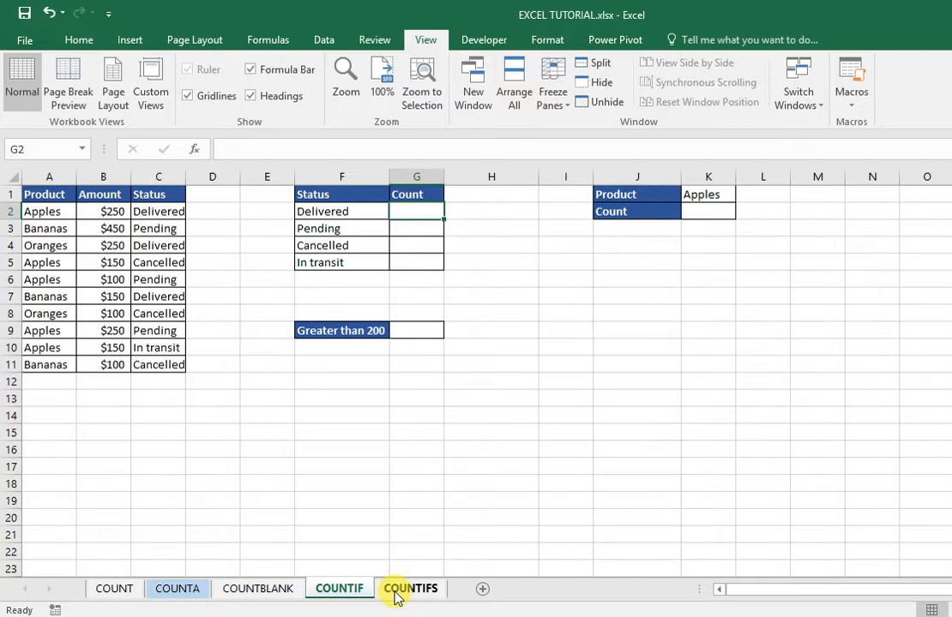
# - Hide the COUNT, COUNTA and COUNTBLANK sheets together as a group
pyautogui.click(102, 591)
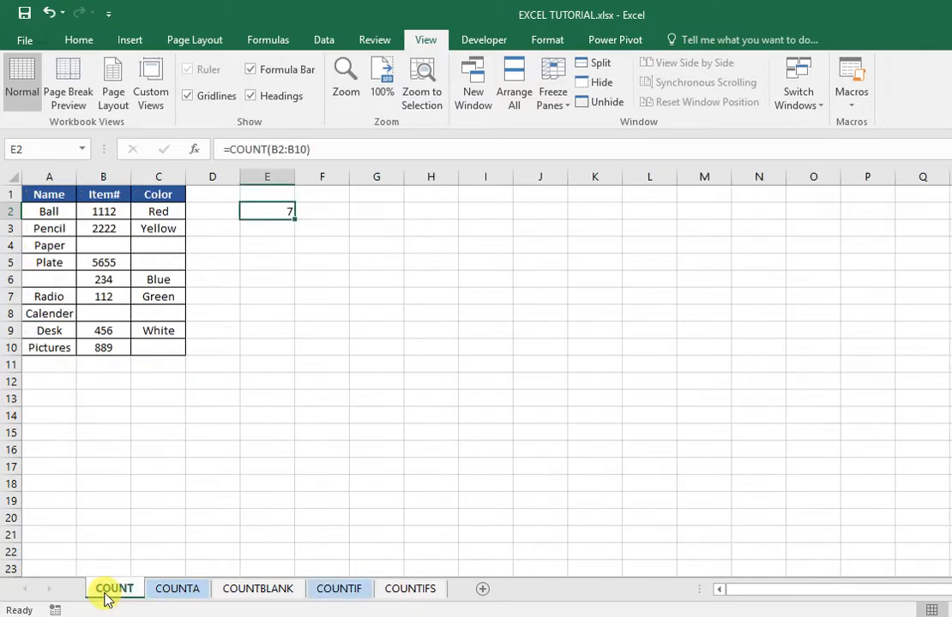
pyautogui.click(155, 598)
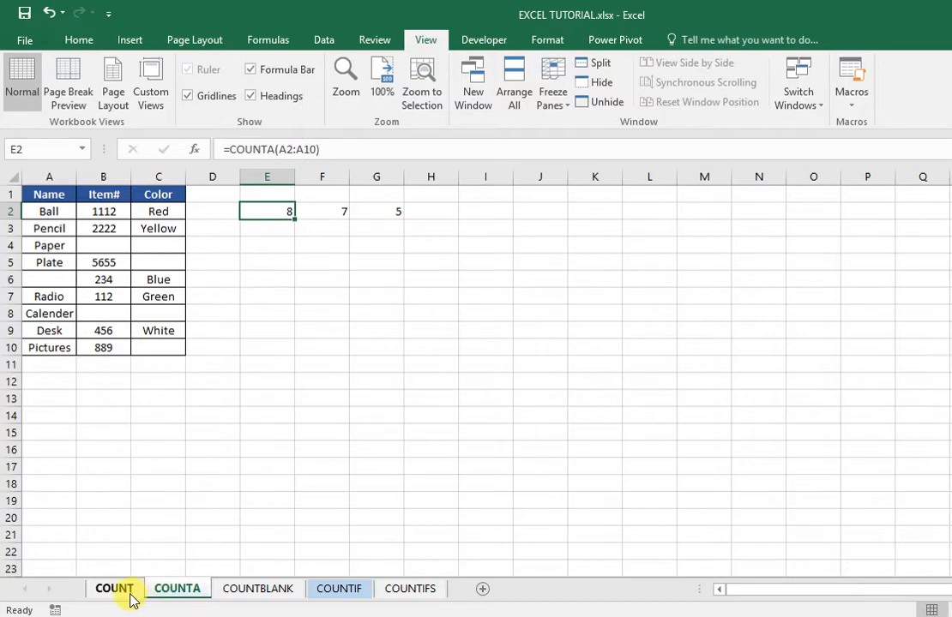
pyautogui.click(131, 598)
pyautogui.keyDown('ctrl'); pyautogui.click(178, 594); pyautogui.keyUp('ctrl')
pyautogui.keyDown('ctrl'); pyautogui.click(249, 592); pyautogui.keyUp('ctrl')
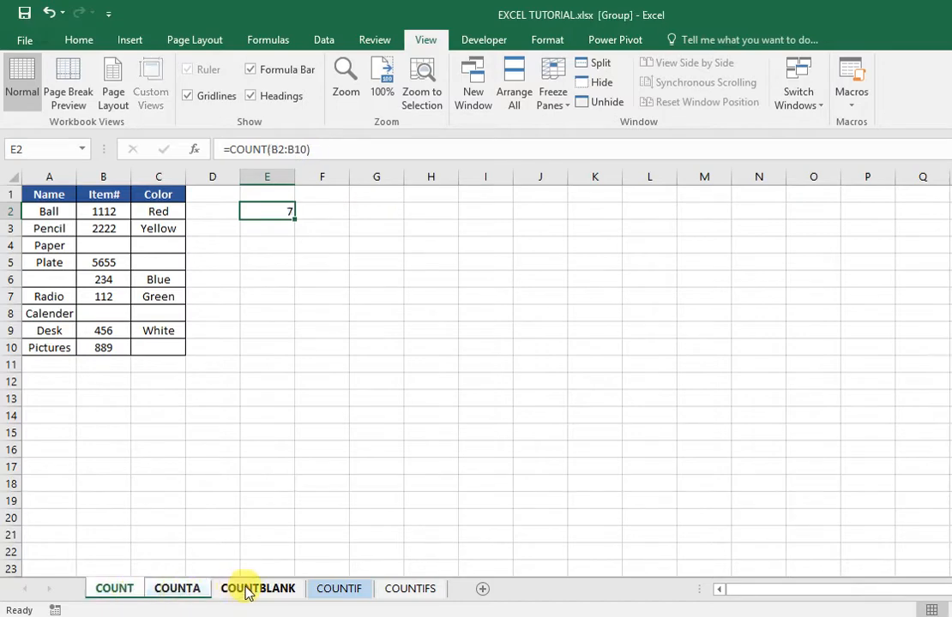
pyautogui.rightClick(246, 594)
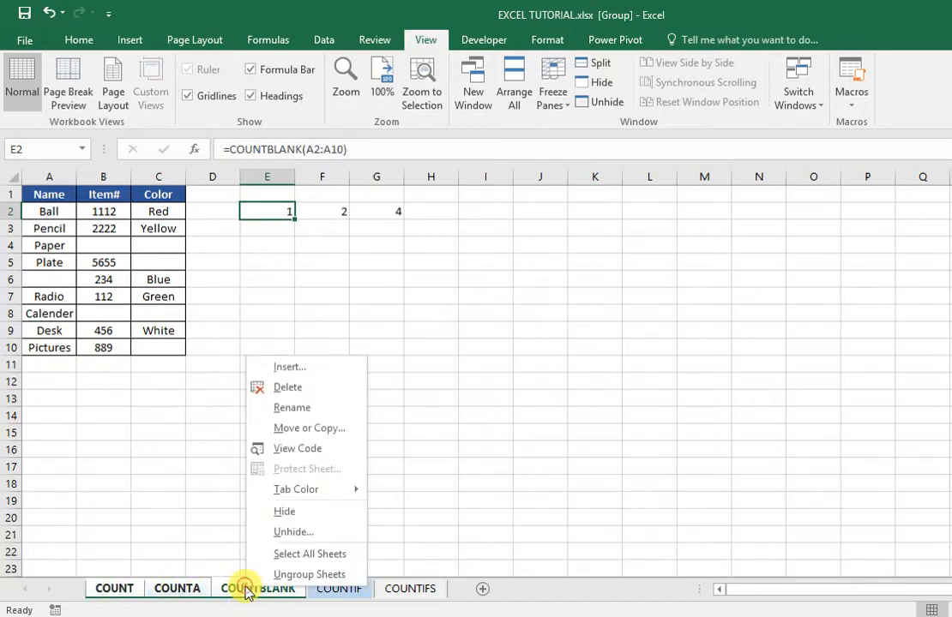
pyautogui.click(301, 517)
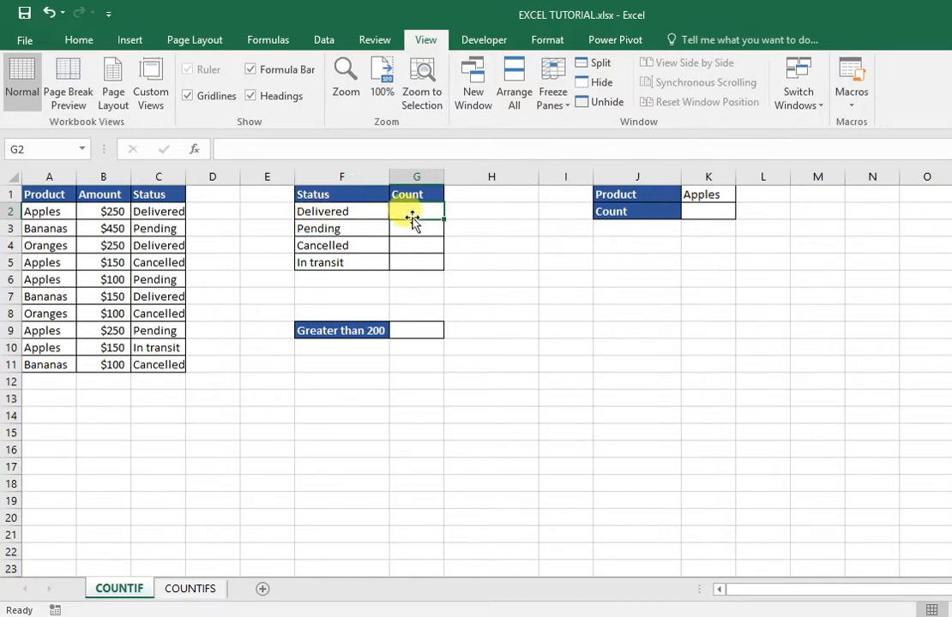
# - Start a COUNTIF formula in G2 with the Status data $C$2:$C$11 as its absolute range
pyautogui.write('=')
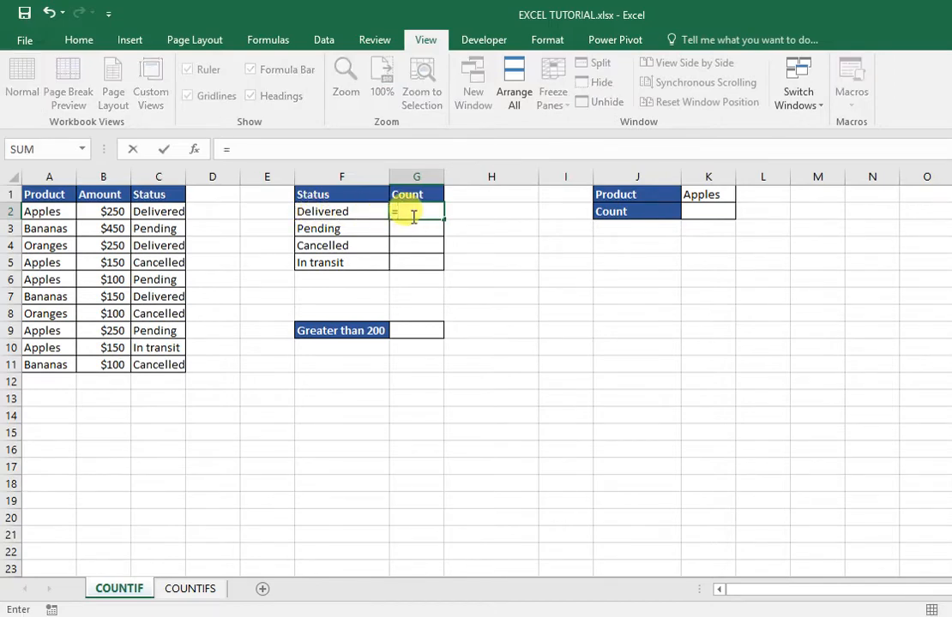
pyautogui.write('co')
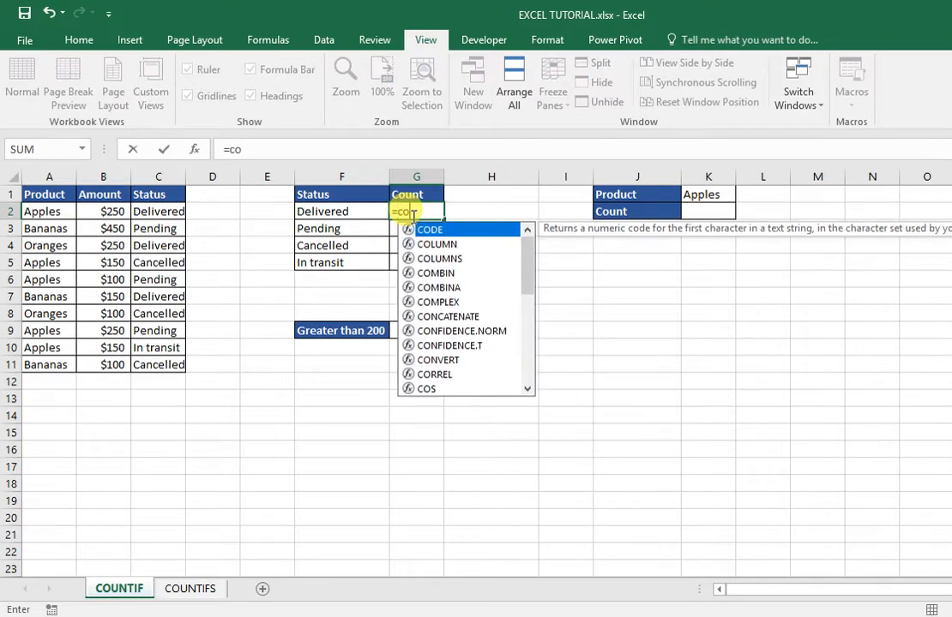
pyautogui.write('untif')
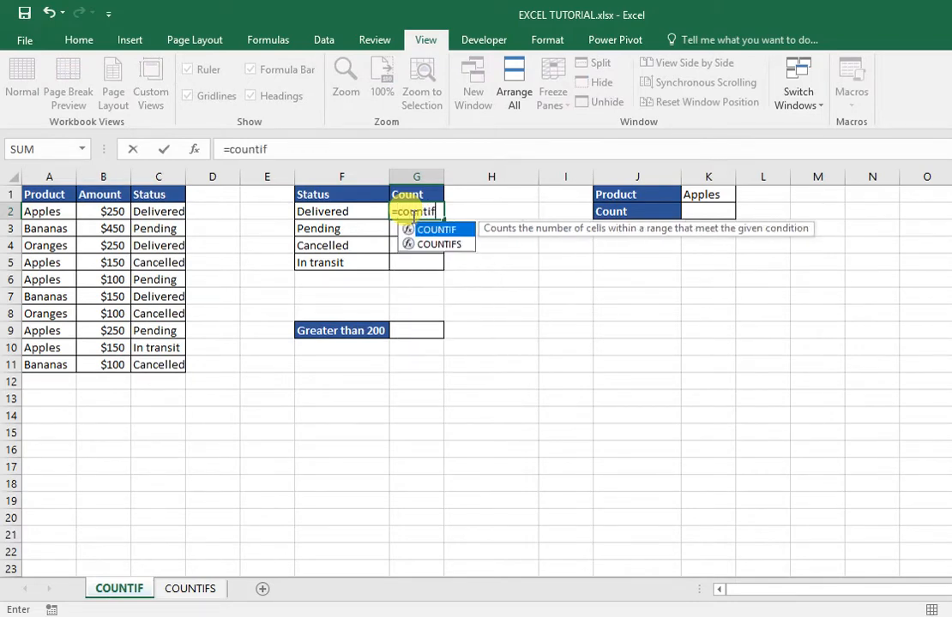
pyautogui.press('Tab')
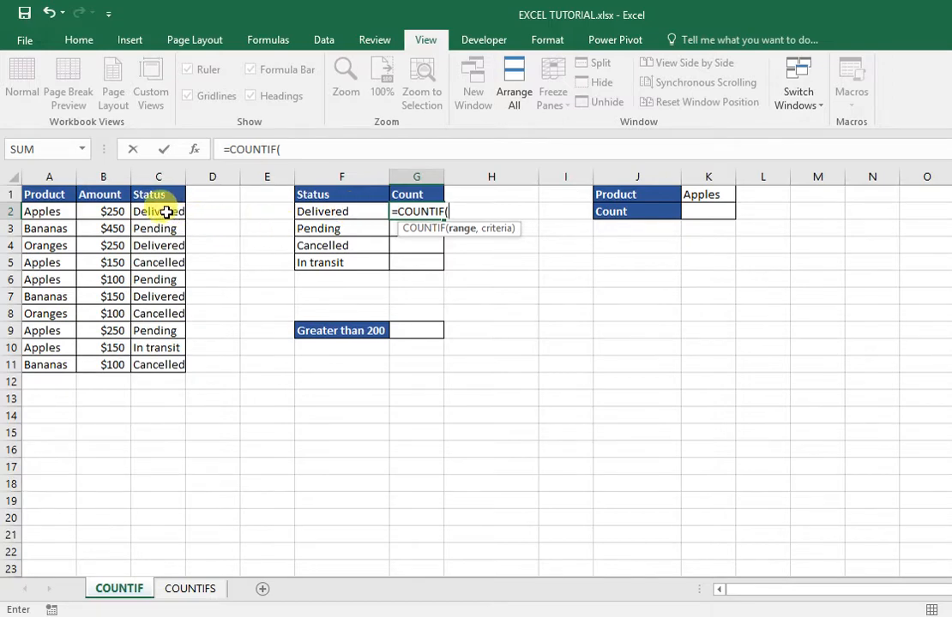
pyautogui.moveTo(153, 211); pyautogui.dragTo(153, 362)
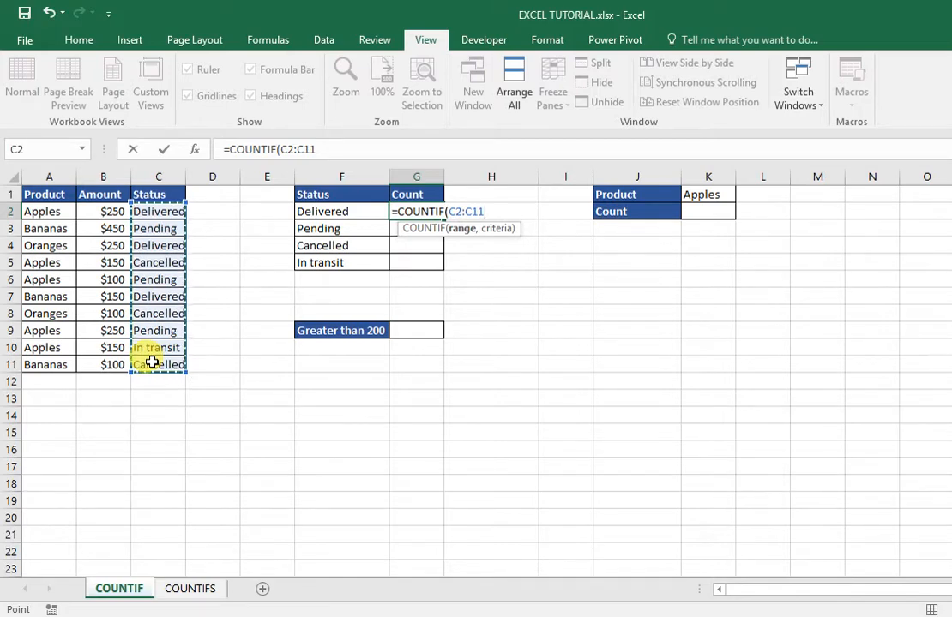
pyautogui.press('F4')
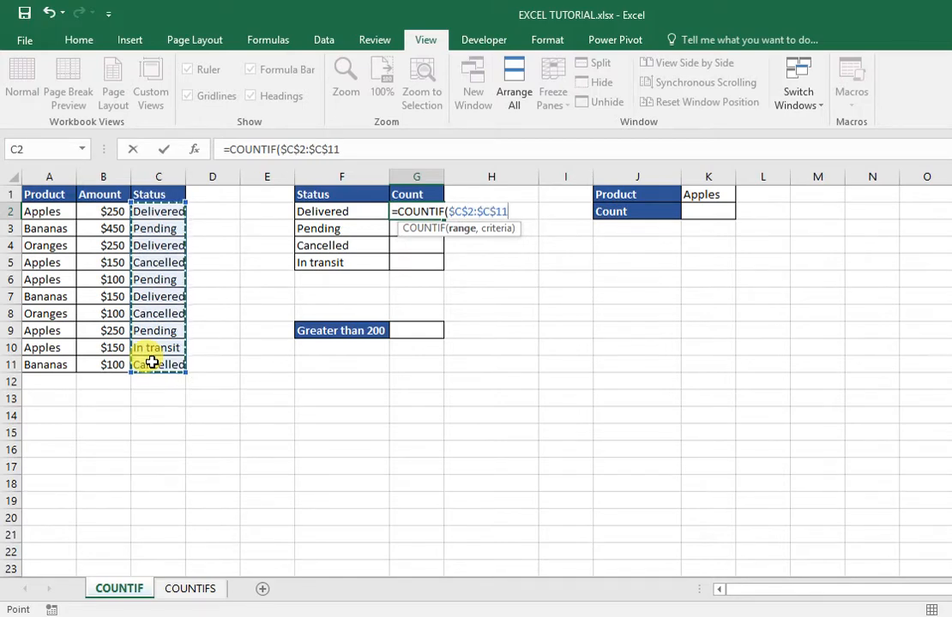
pyautogui.write(',')
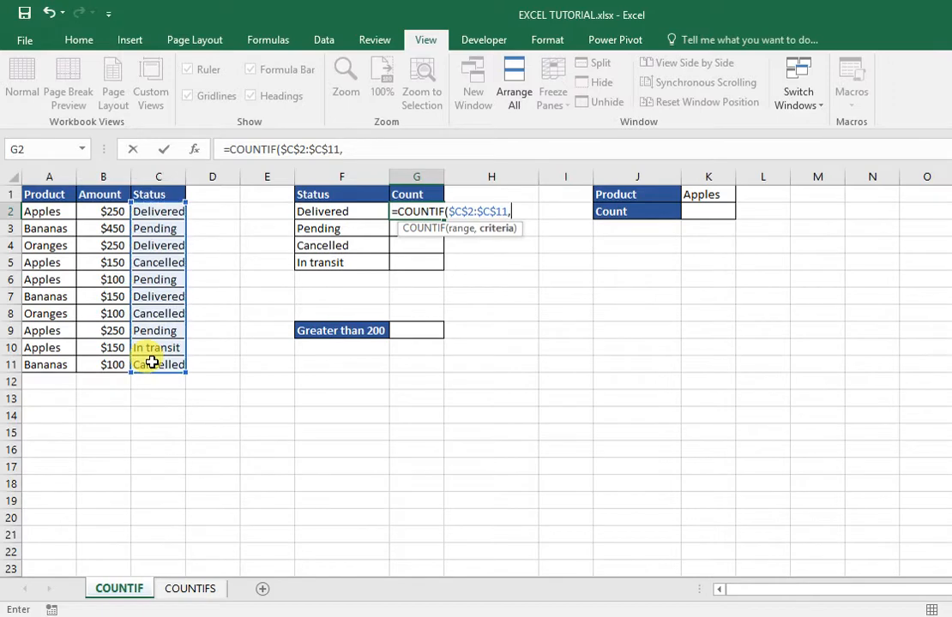
# - Complete the G2 formula with the Delivered cell as column-locked criterion, giving =COUNTIF($C$2:$C$11,$F2)
pyautogui.click(335, 212)
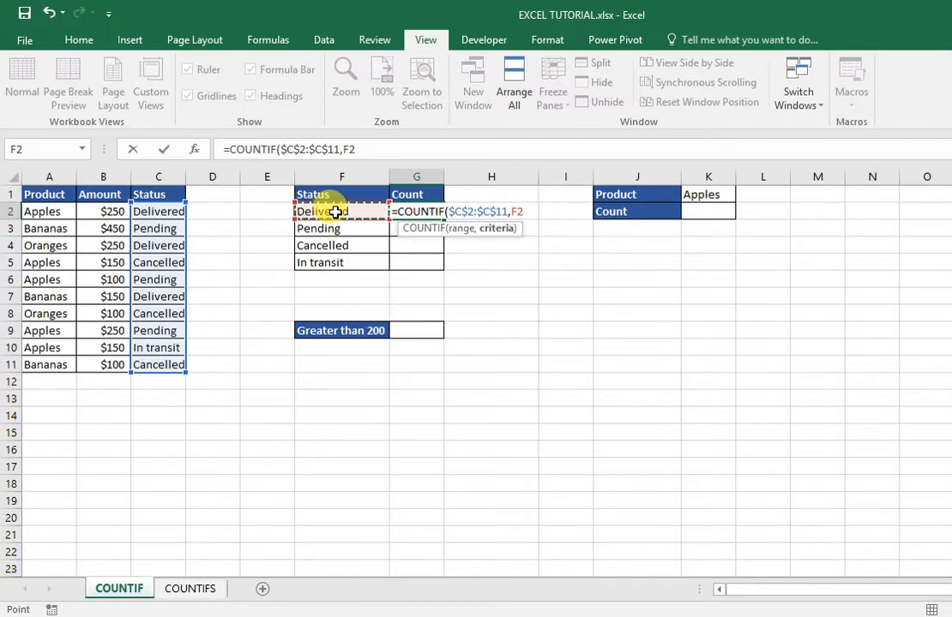
pyautogui.press('F4')
pyautogui.press('F4')
pyautogui.press('F4')
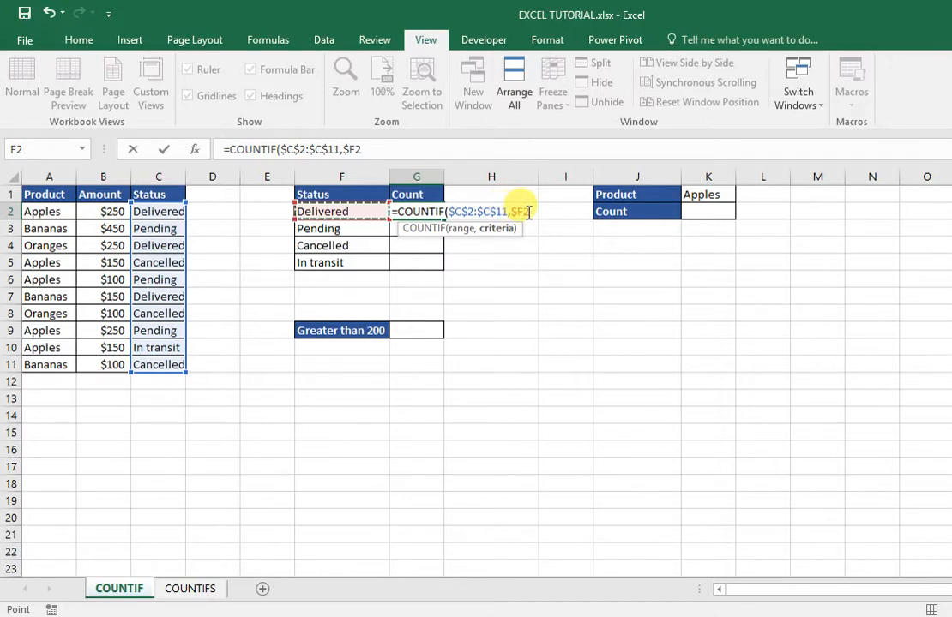
pyautogui.write(')')
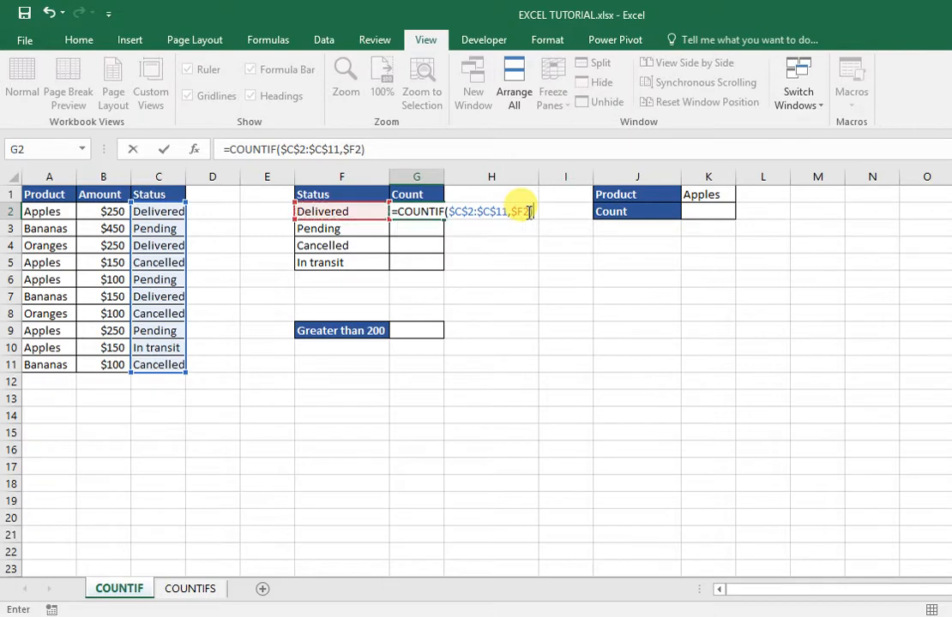
pyautogui.press('Return')
pyautogui.click(406, 207)
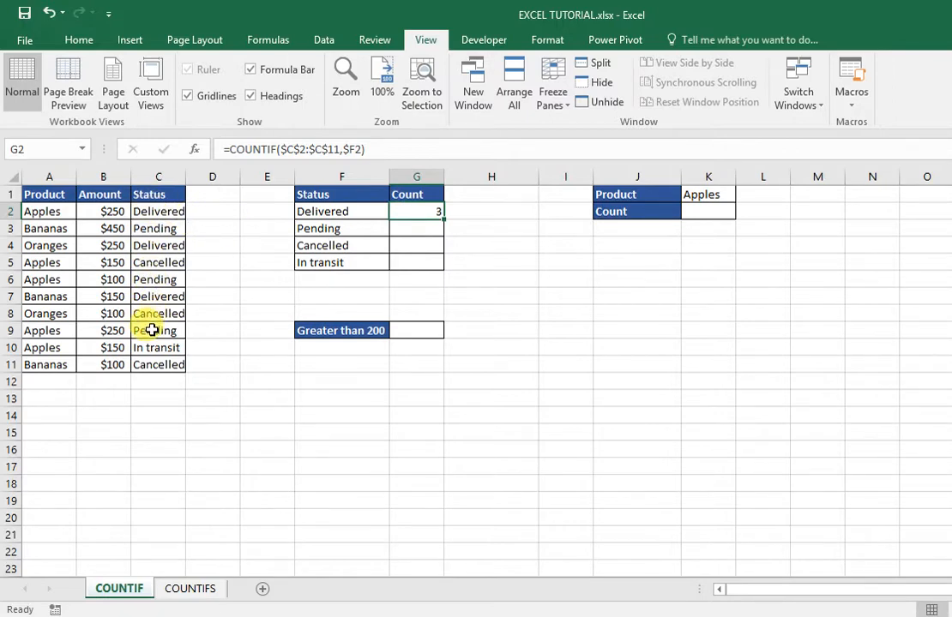
pyautogui.click(431, 226)
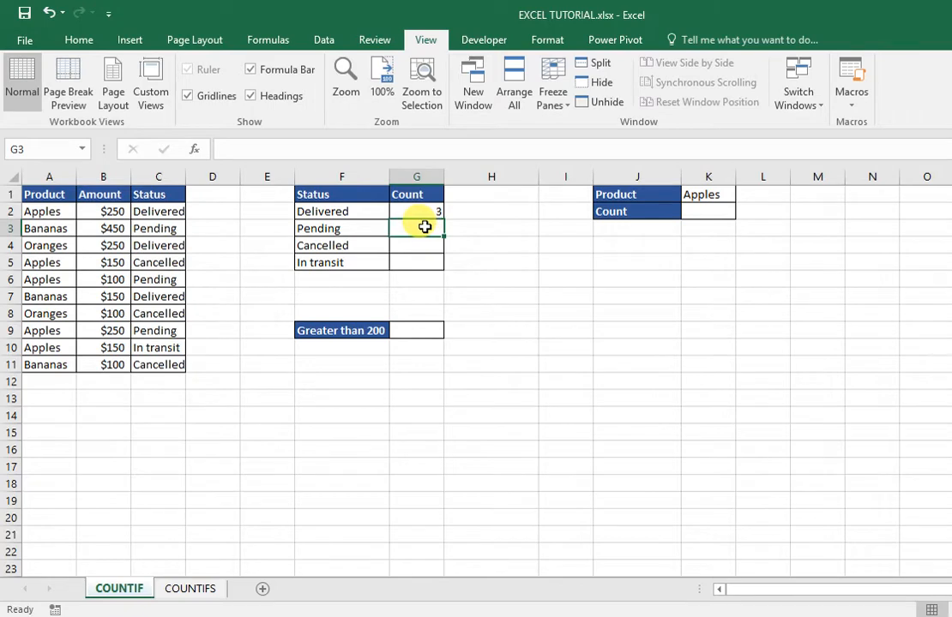
pyautogui.write('=couni')
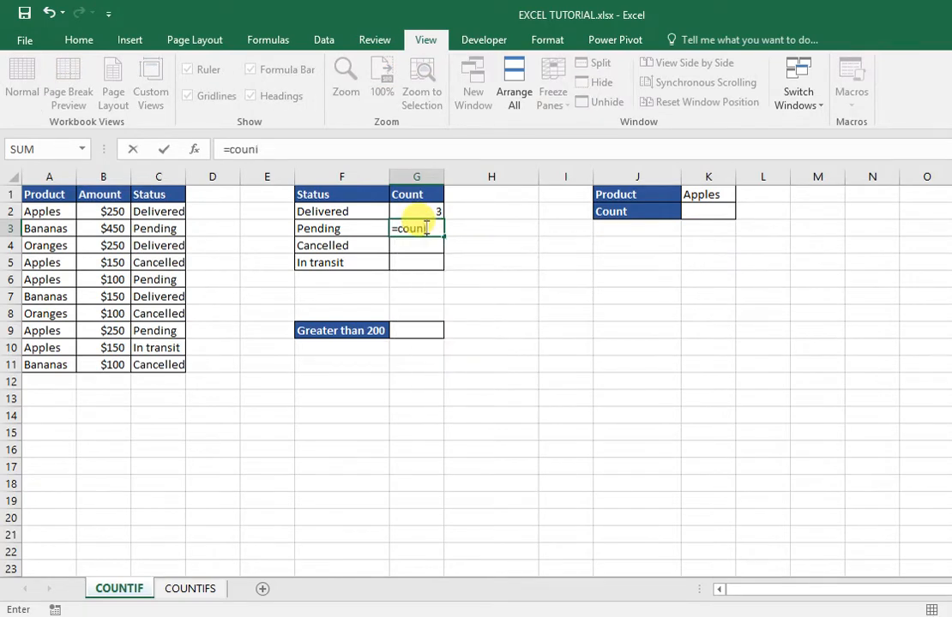
pyautogui.press('BackSpace')
pyautogui.write('tif')
pyautogui.press('Tab')
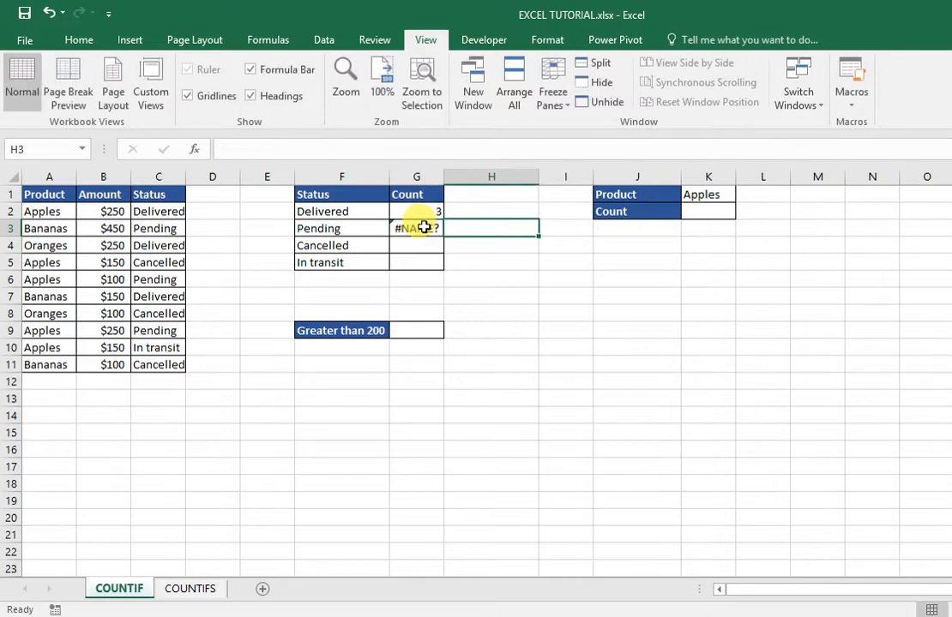
# - Overwrite G3 with a new COUNTIF formula that uses the absolute Status range $C$2:$C$11
pyautogui.click(420, 228)
pyautogui.doubleClick(418, 229)
pyautogui.write('couni')
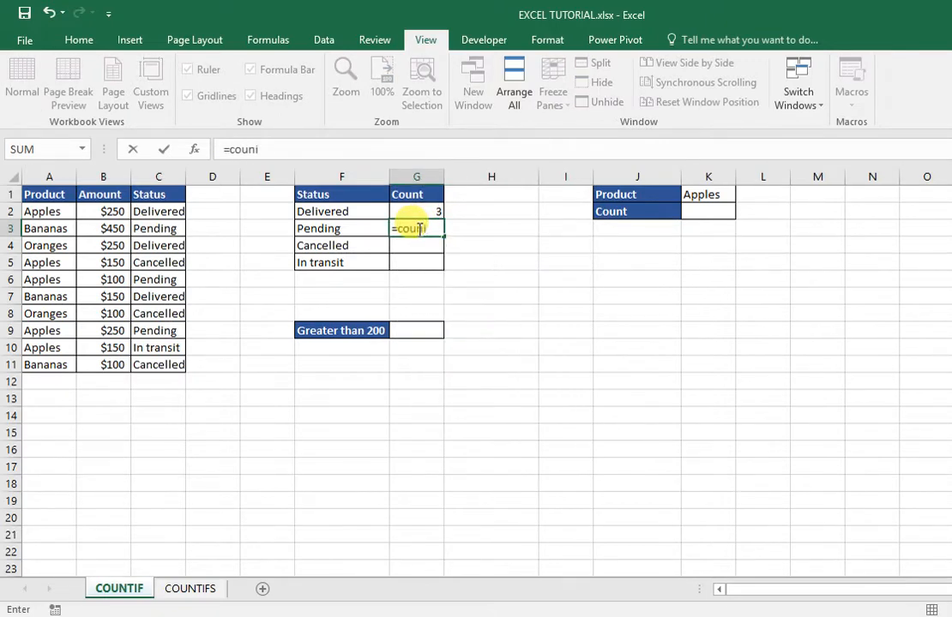
pyautogui.press('BackSpace')
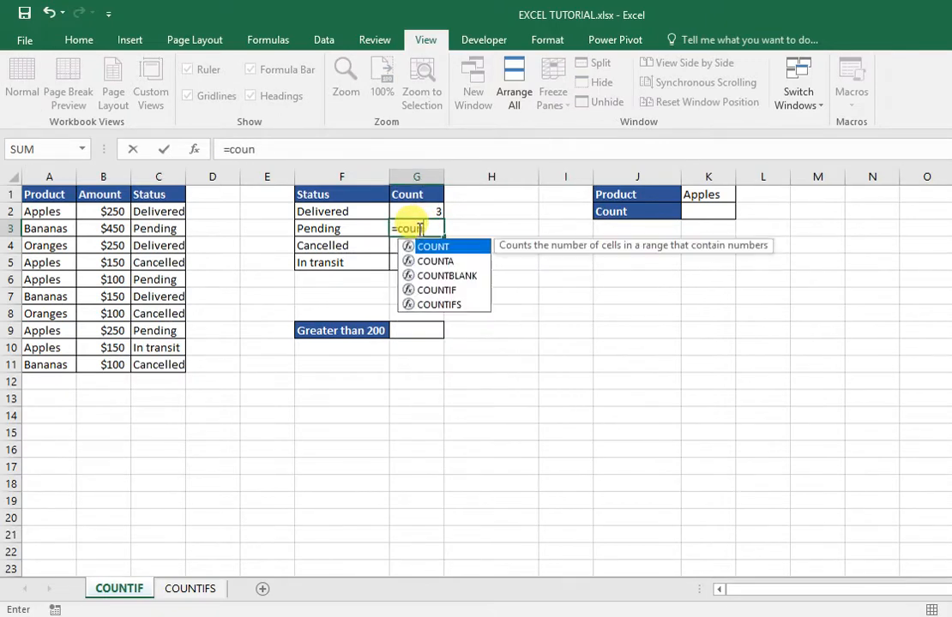
pyautogui.write('tif')
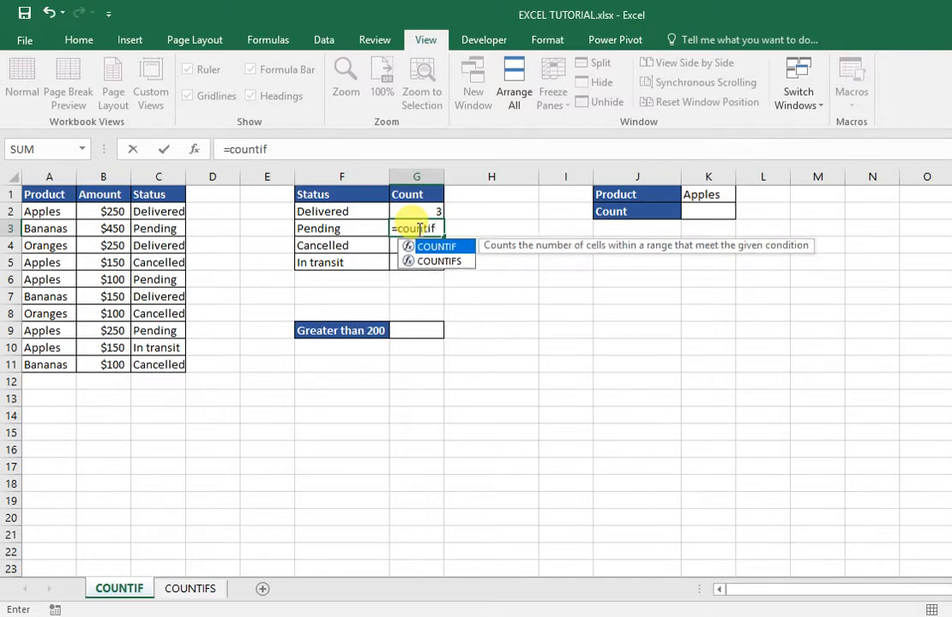
pyautogui.press('Tab')
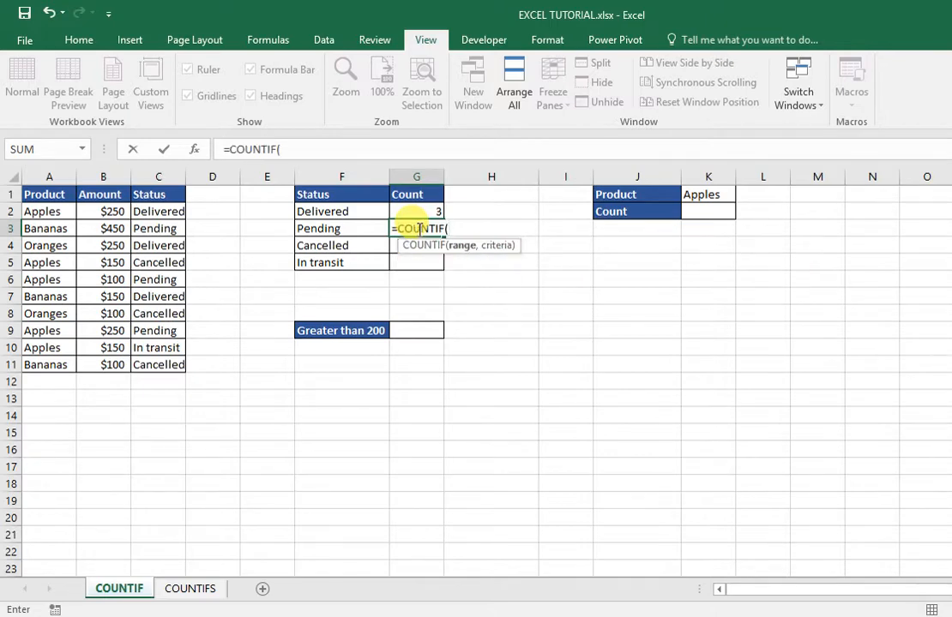
pyautogui.click(147, 211)
pyautogui.moveTo(147, 210); pyautogui.dragTo(151, 364)
pyautogui.press('F4')
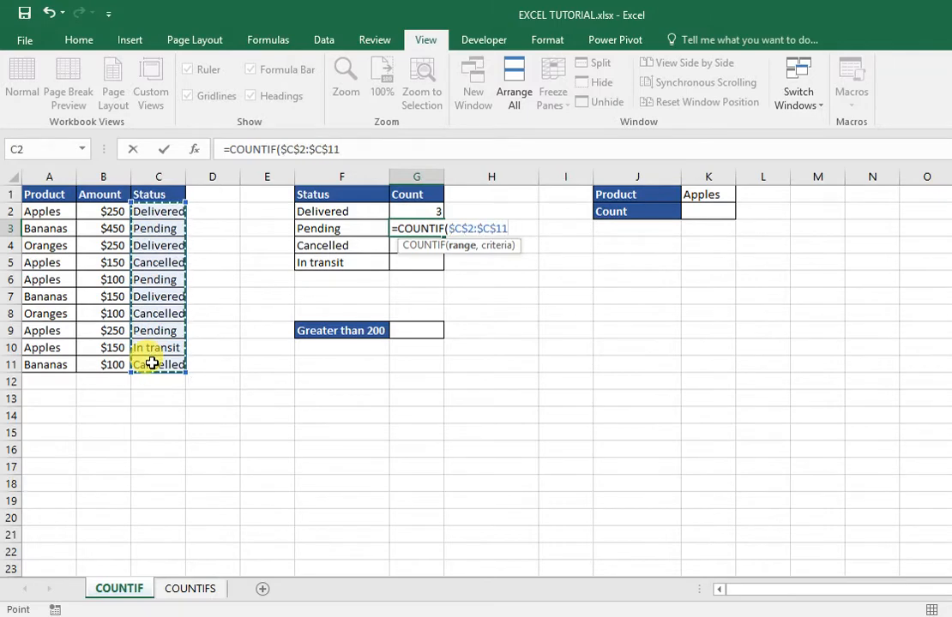
pyautogui.write(',')
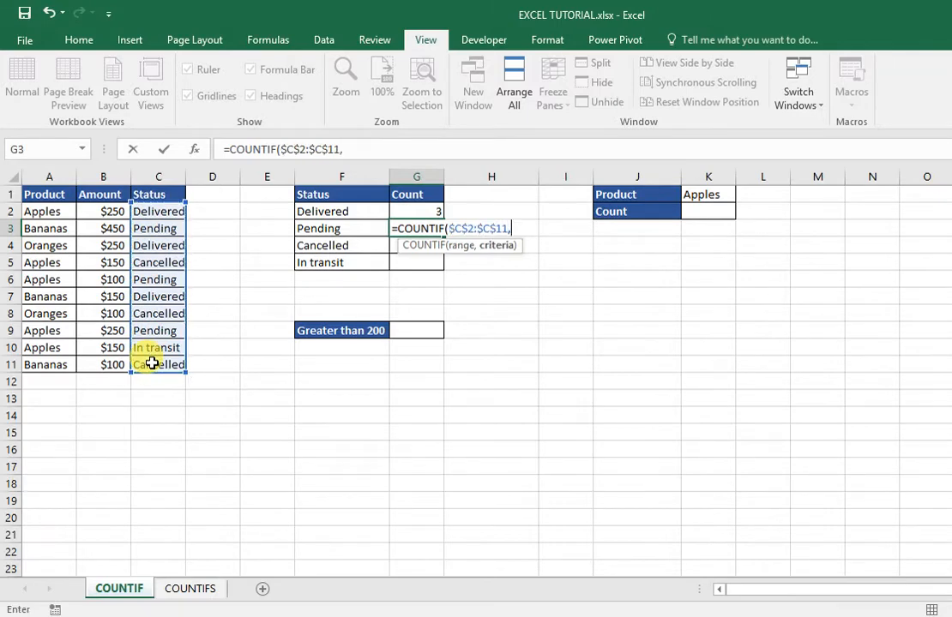
# - Complete the G3 formula with the Pending cell as column-locked criterion, giving =COUNTIF($C$2:$C$11,$F3)
pyautogui.click(350, 228)
pyautogui.press('F4')
pyautogui.press('F4')
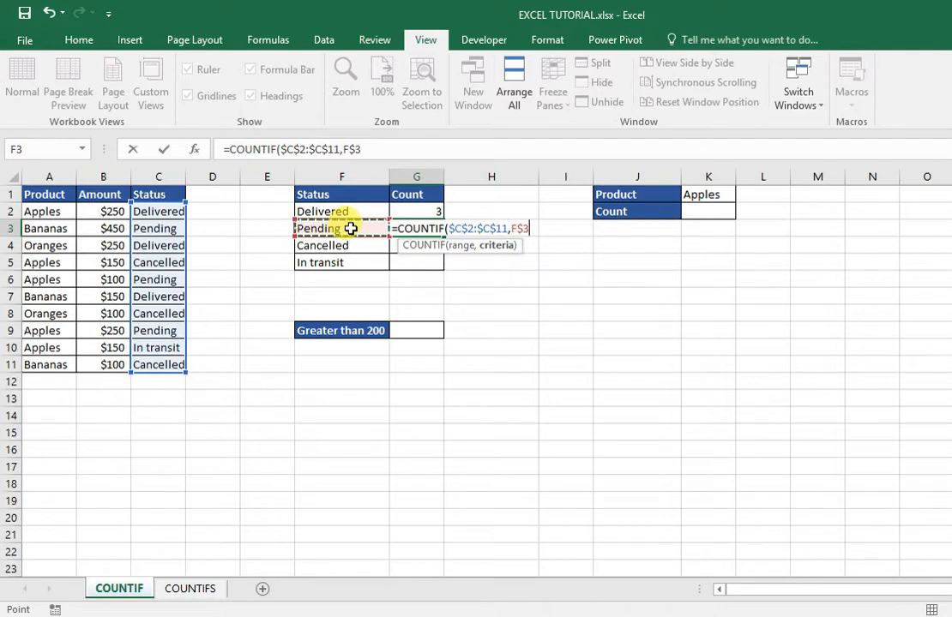
pyautogui.press('F4')
pyautogui.write(')')
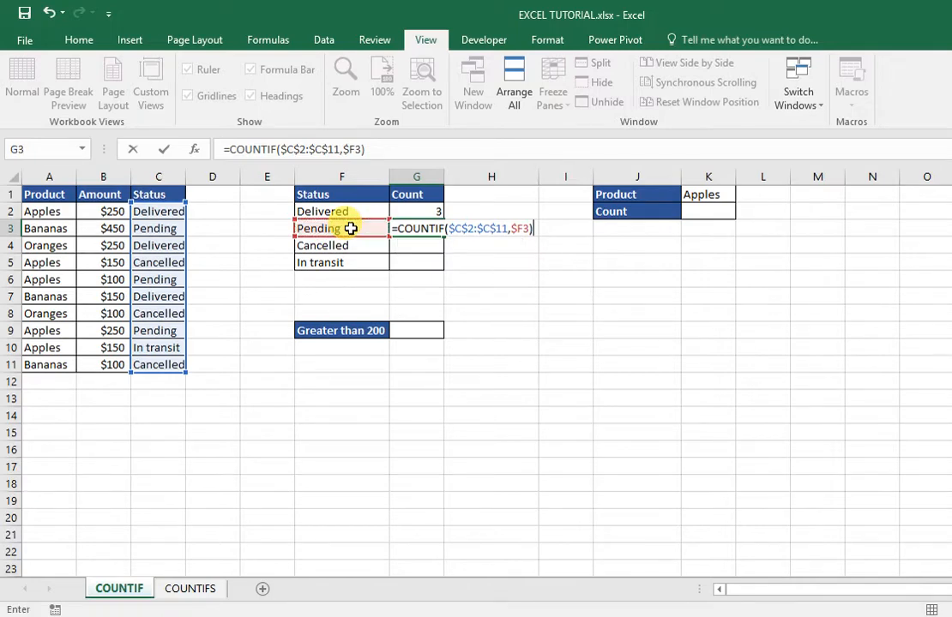
pyautogui.press('Return')
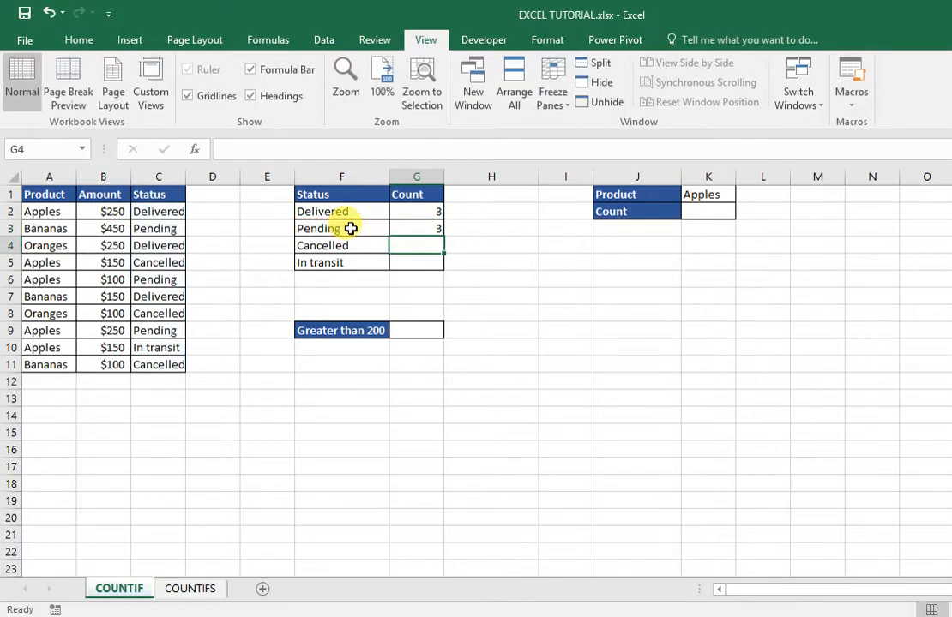
# - Fill the Pending count formula from G3 down to G5 and check the references in the copied formulas
pyautogui.click(426, 227)
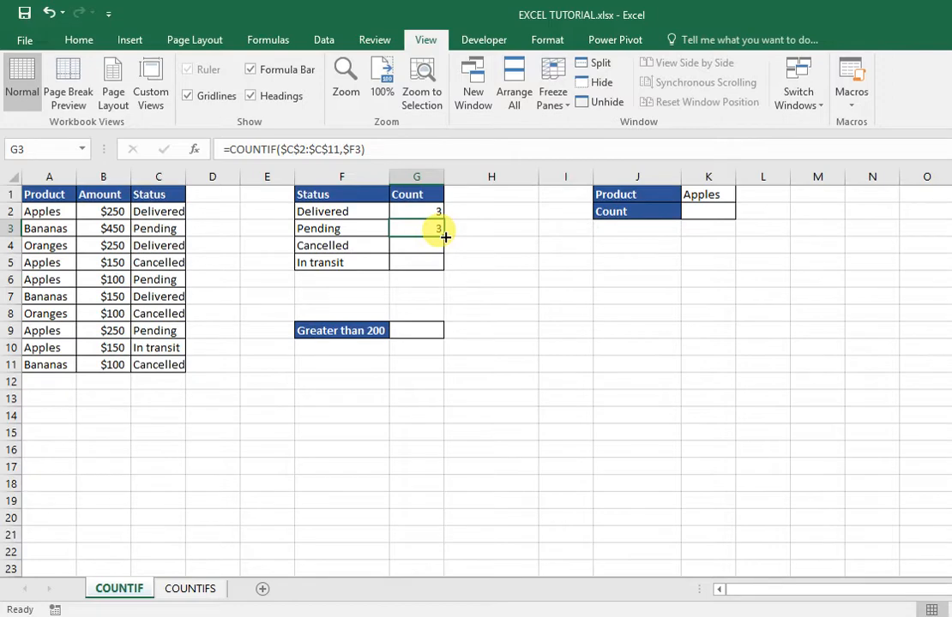
pyautogui.moveTo(444, 236); pyautogui.dragTo(444, 268)
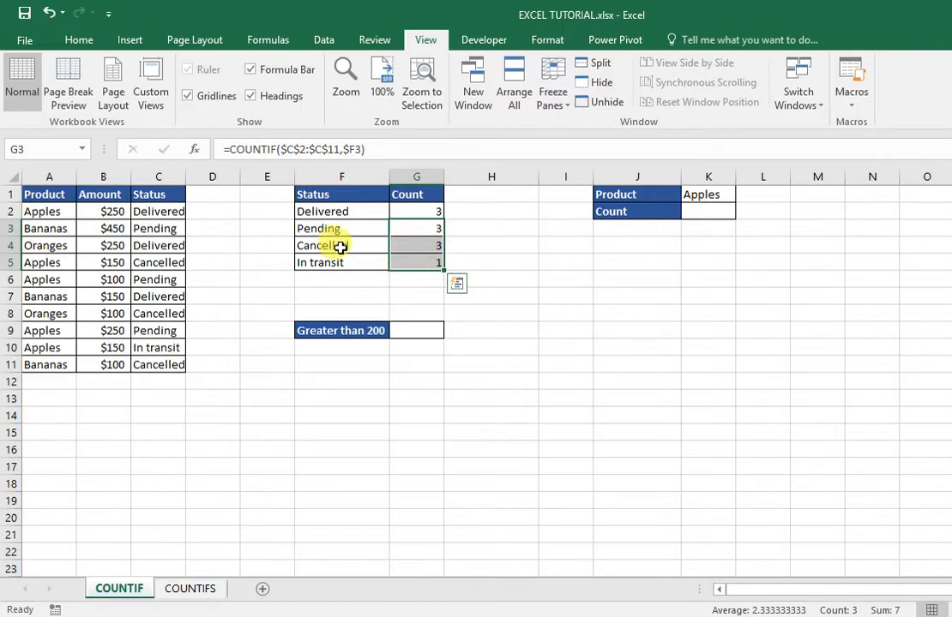
pyautogui.click(421, 242)
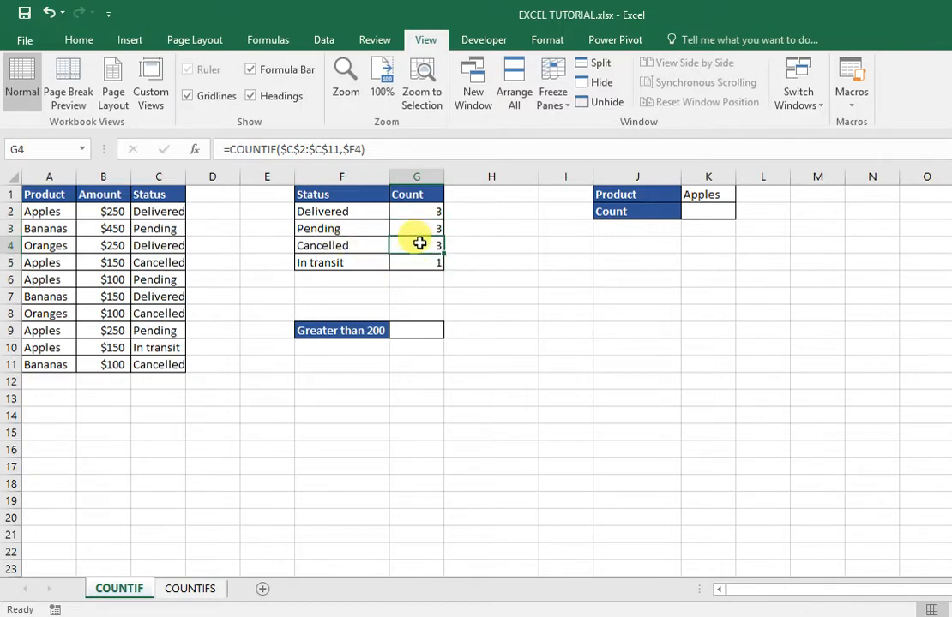
pyautogui.doubleClick(419, 243)
pyautogui.press('Return')
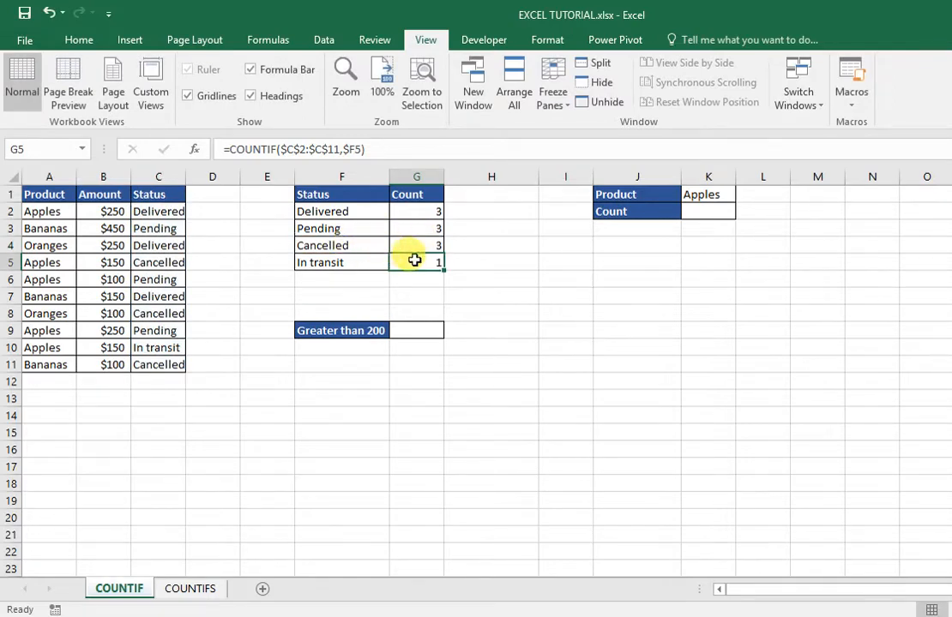
pyautogui.press('Down')
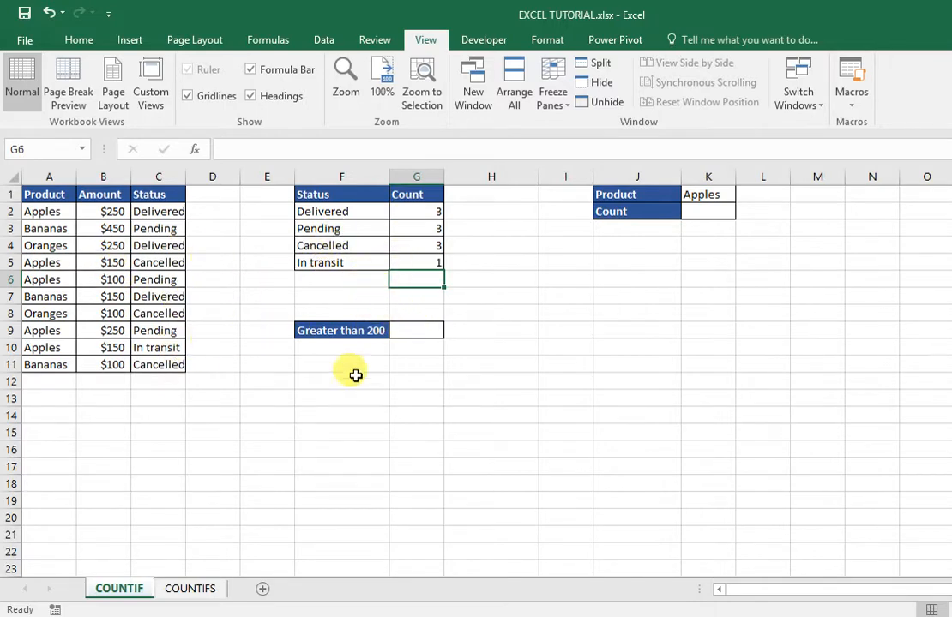
# - Count the amounts above 200 in G9 with the formula =COUNTIF(B2:B11,">200")
pyautogui.click(410, 333)
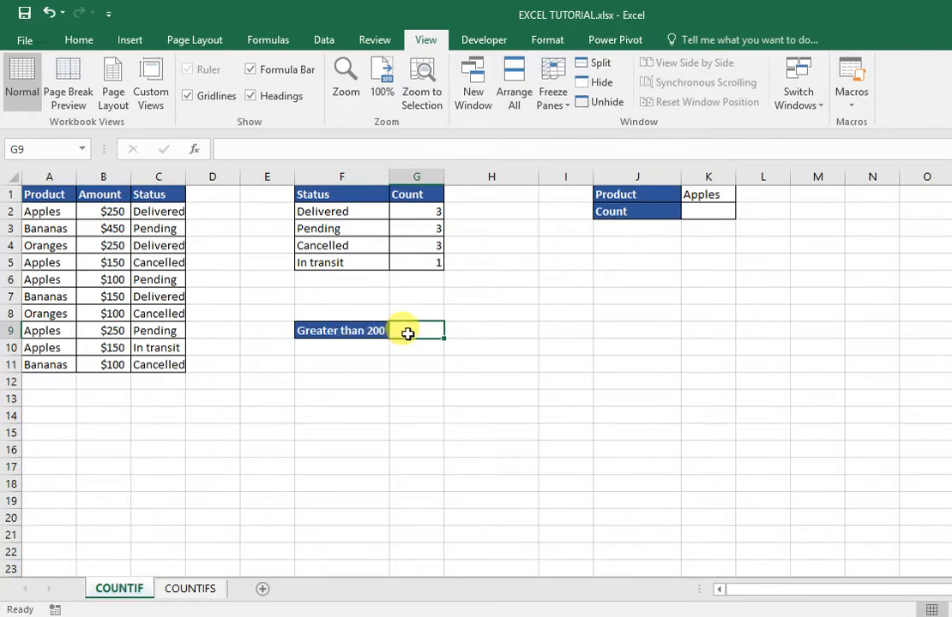
pyautogui.write('=cou')
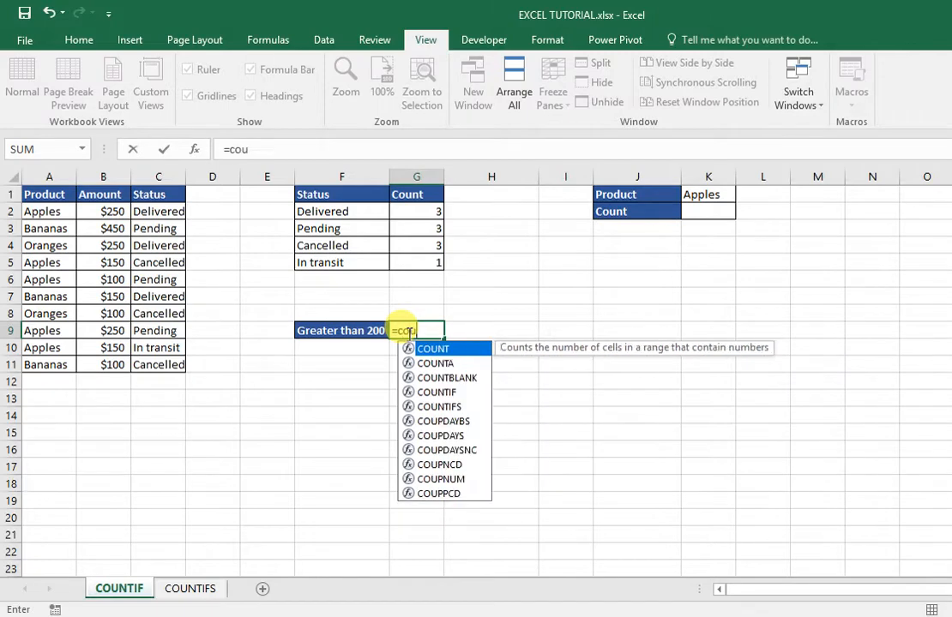
pyautogui.write('n')
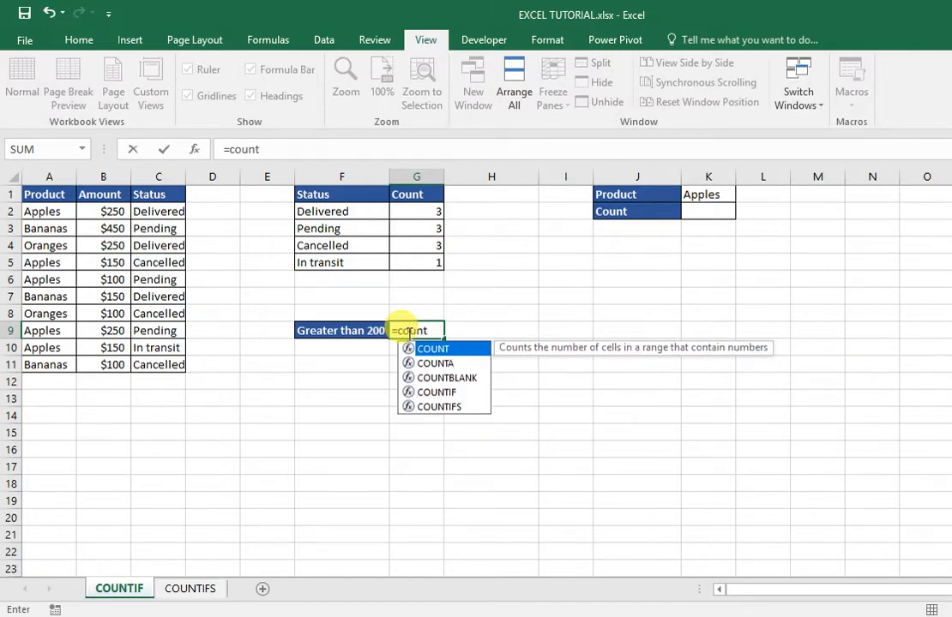
pyautogui.write('t')
pyautogui.press('Down')
pyautogui.press('Down')
pyautogui.press('Down')
pyautogui.press('Tab')
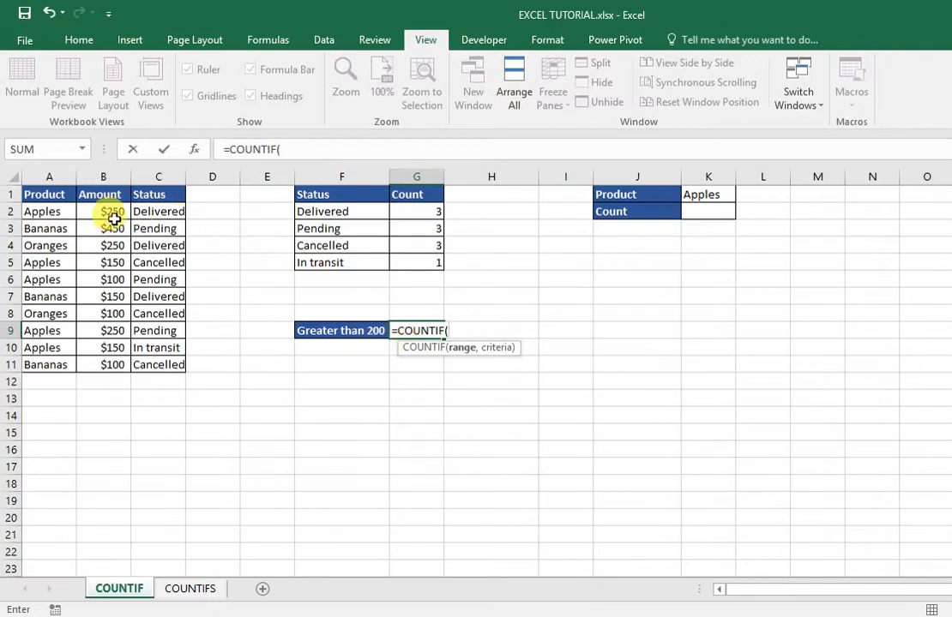
pyautogui.moveTo(113, 216); pyautogui.dragTo(120, 356)
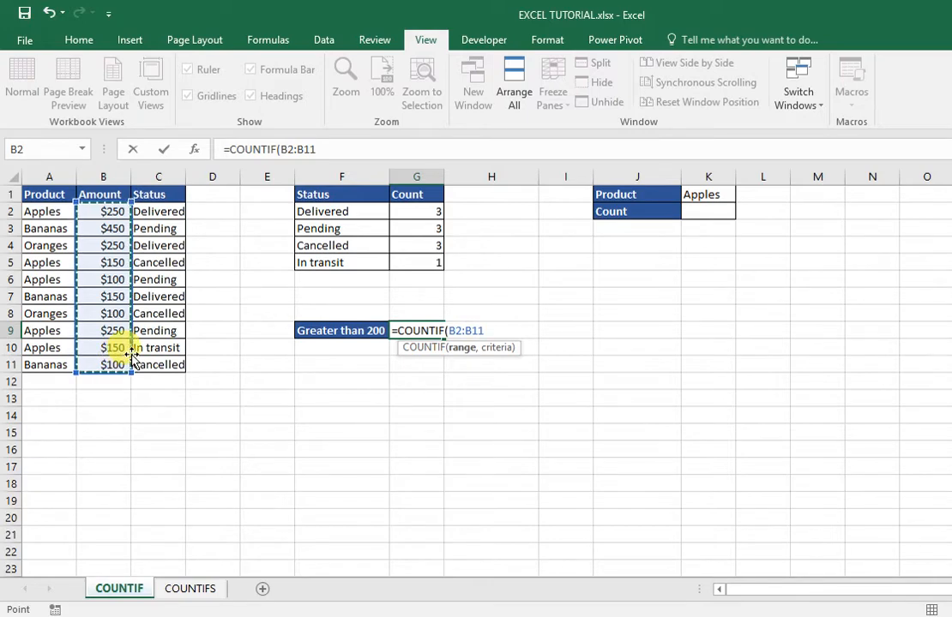
pyautogui.write(',">200')
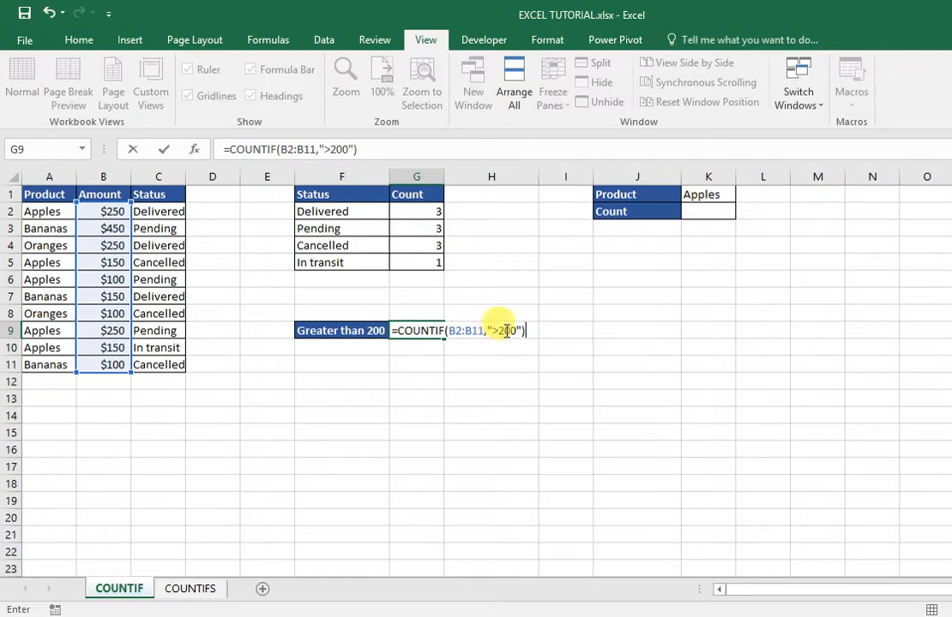
pyautogui.press('Return')
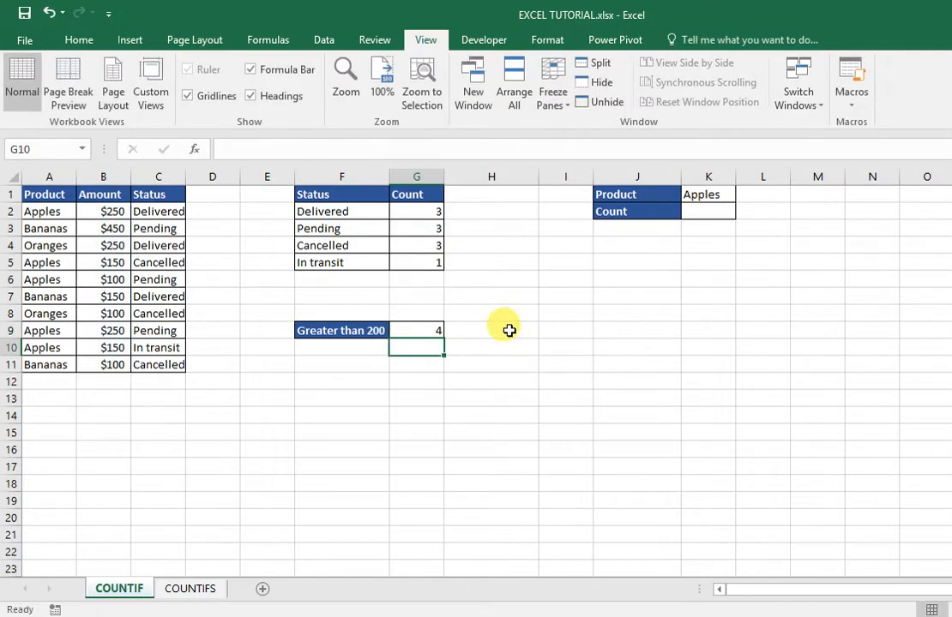
pyautogui.click(433, 330)
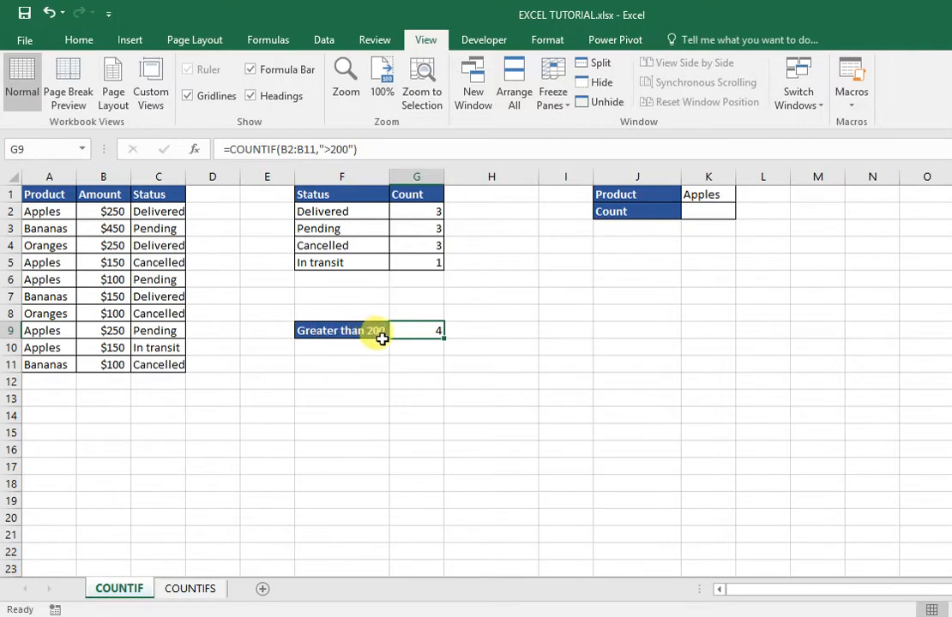
# - Check which products can be chosen in the Product cell K1
pyautogui.click(708, 196)
pyautogui.click(745, 196)
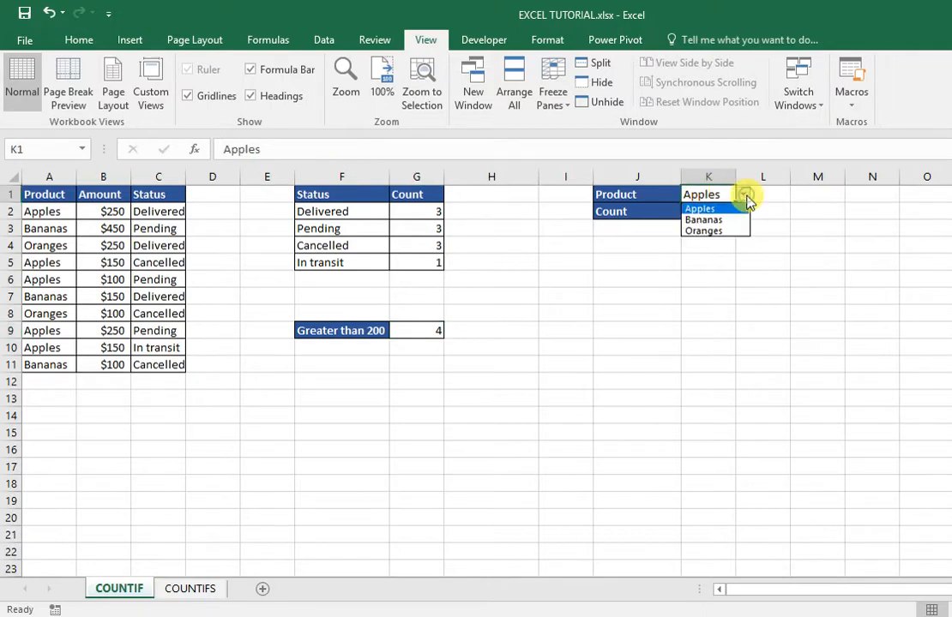
pyautogui.click(777, 243)
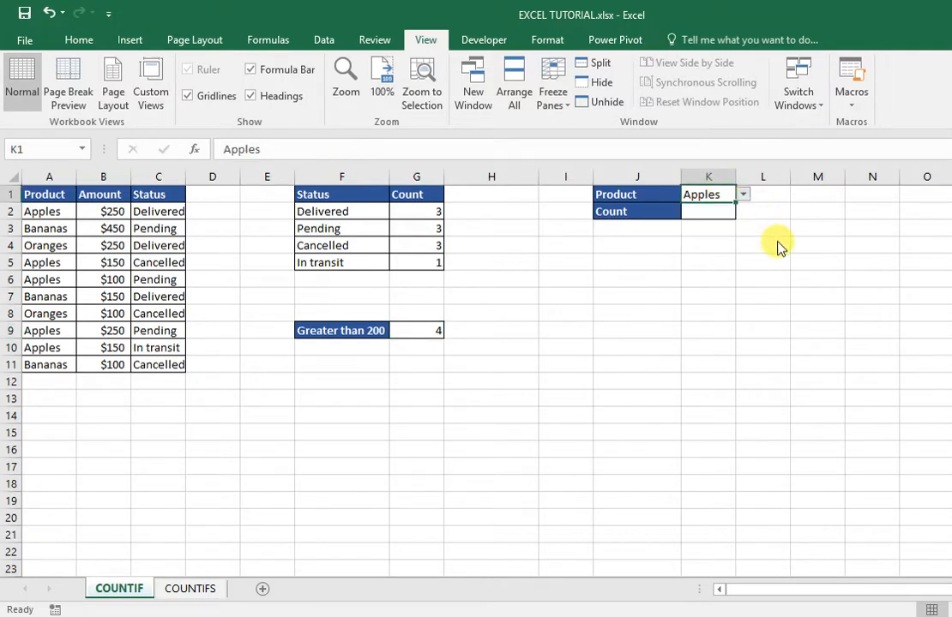
# - Count the orders of the product chosen in K1 by entering =COUNTIF(A2:A11,K1) in K2
pyautogui.click(703, 216)
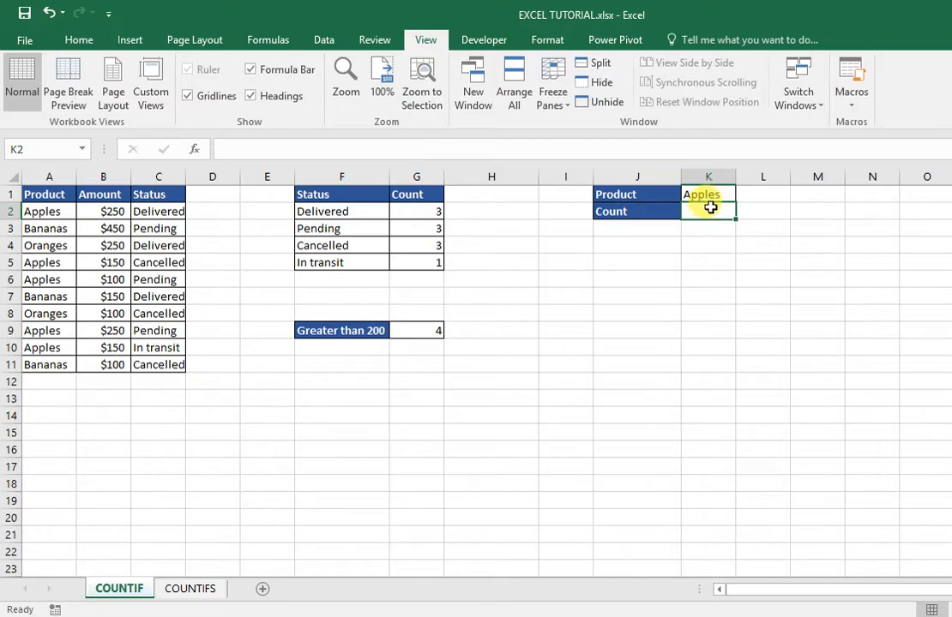
pyautogui.write('=')
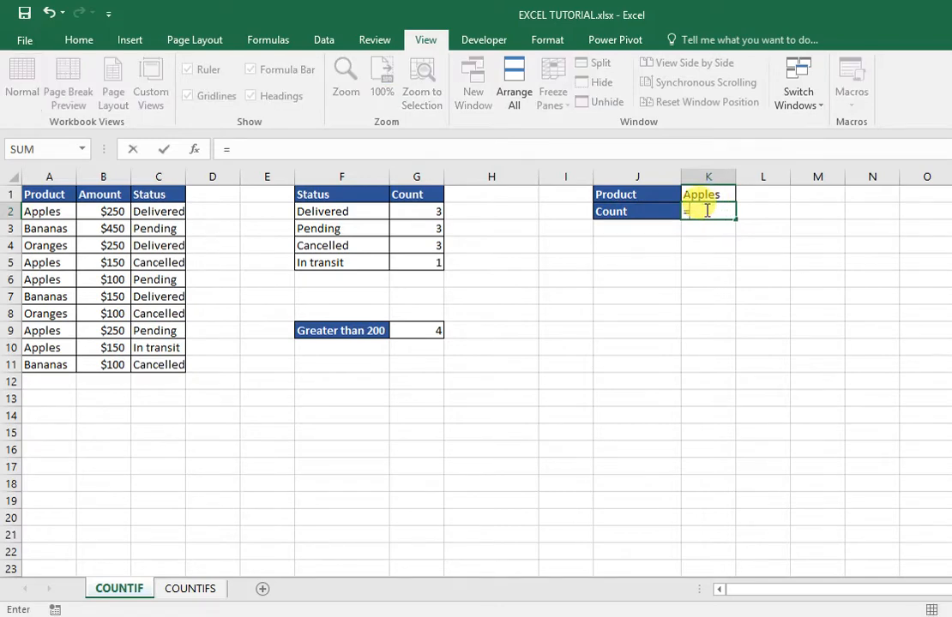
pyautogui.write('i')
pyautogui.press('BackSpace')
pyautogui.write('count')
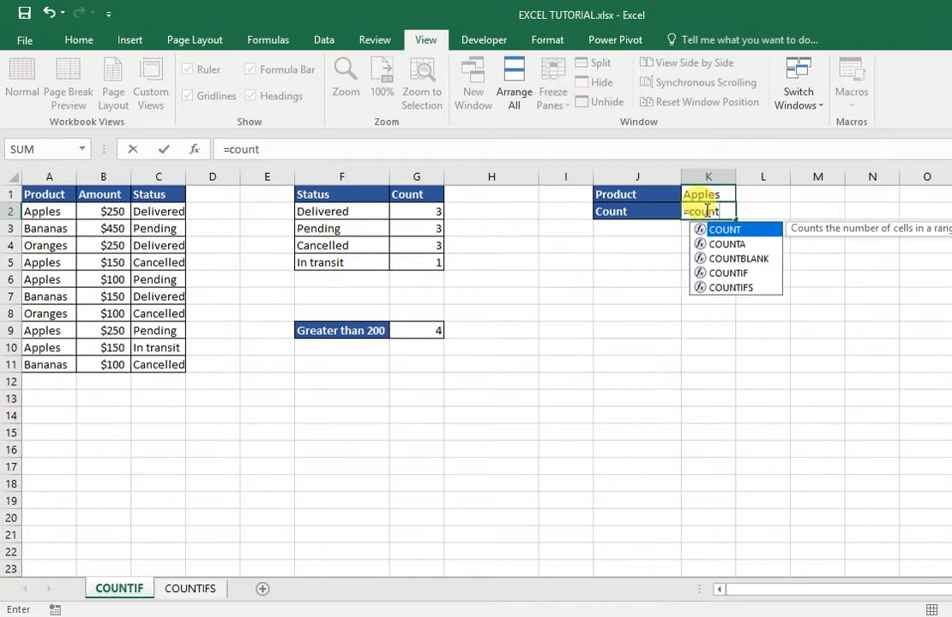
pyautogui.write('if')
pyautogui.press('Tab')
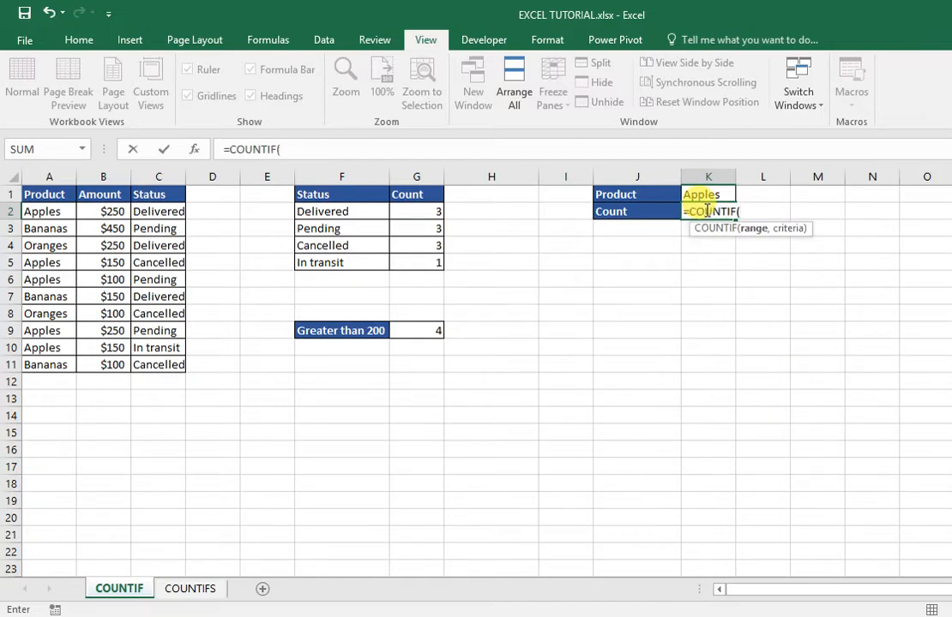
pyautogui.click(50, 212)
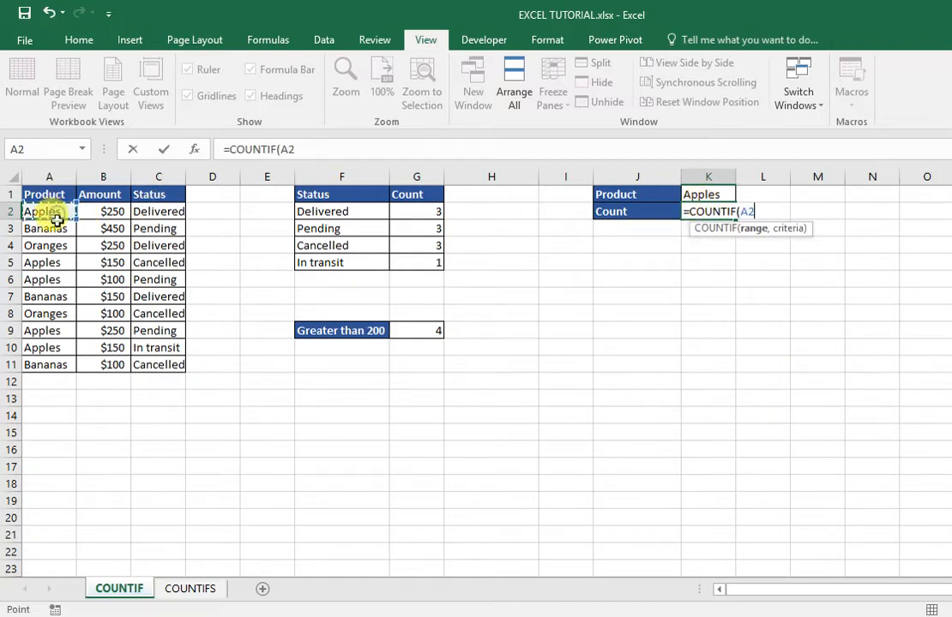
pyautogui.moveTo(57, 221); pyautogui.dragTo(47, 364)
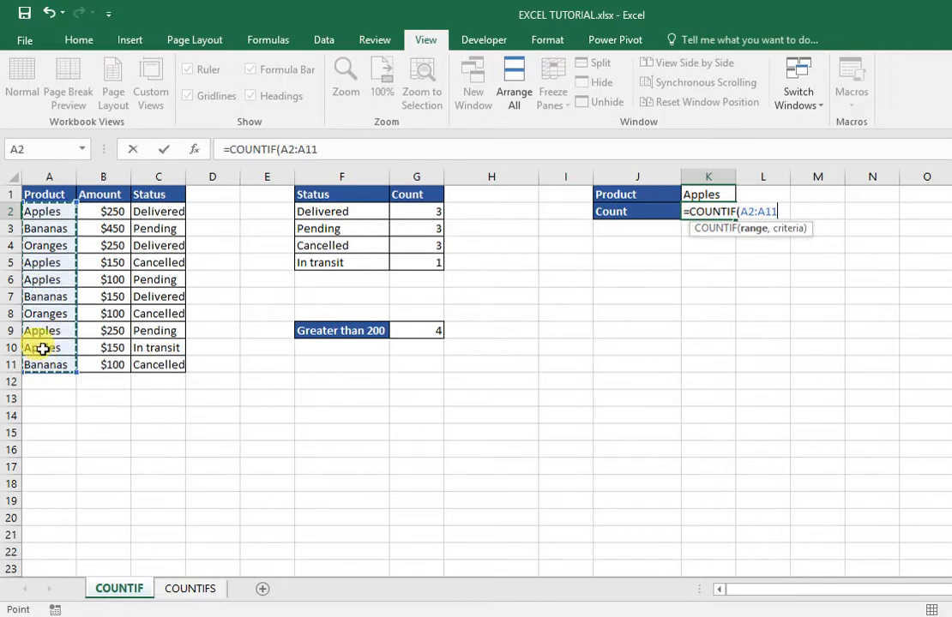
pyautogui.write(',')
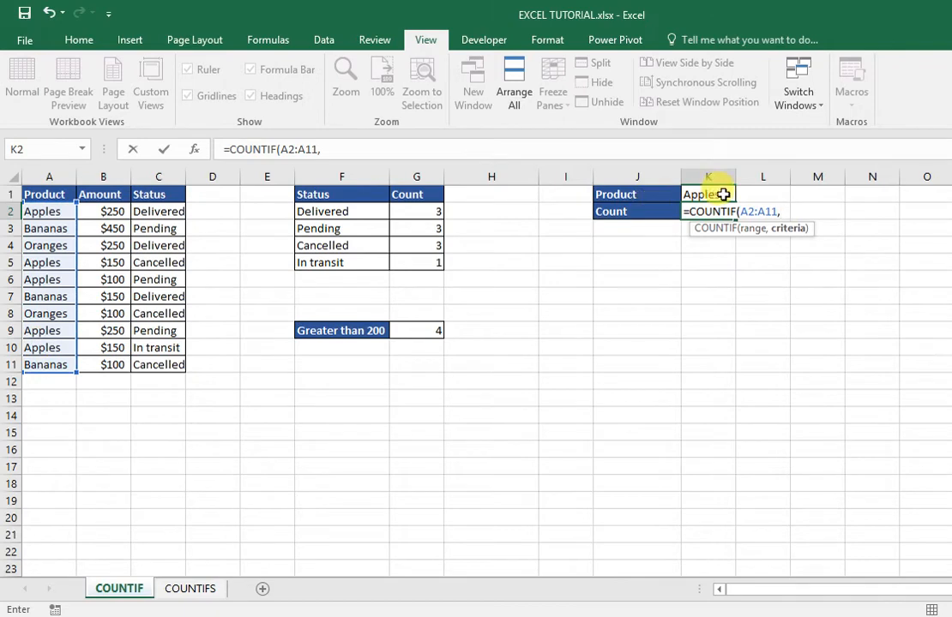
pyautogui.click(718, 195)
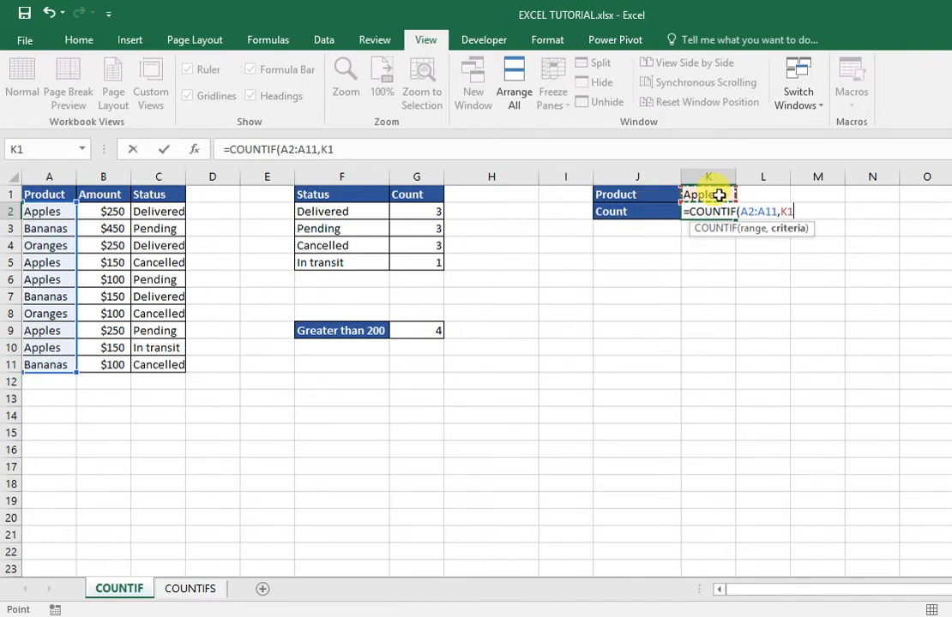
pyautogui.write(')')
pyautogui.press('Return')
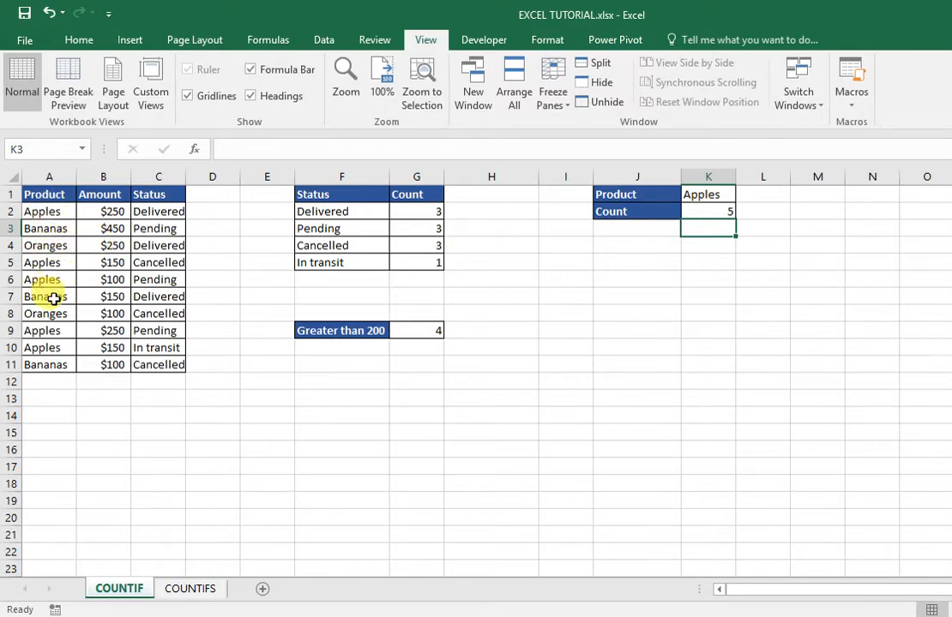
# - Test the product count by setting K1 to Bananas and finally to Oranges
pyautogui.click(720, 197)
pyautogui.click(742, 195)
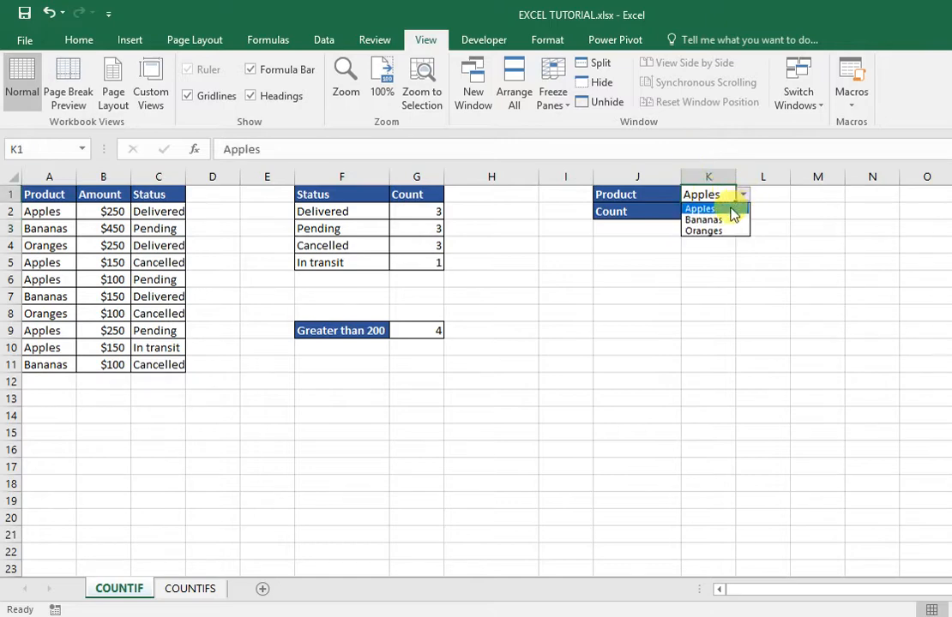
pyautogui.click(705, 221)
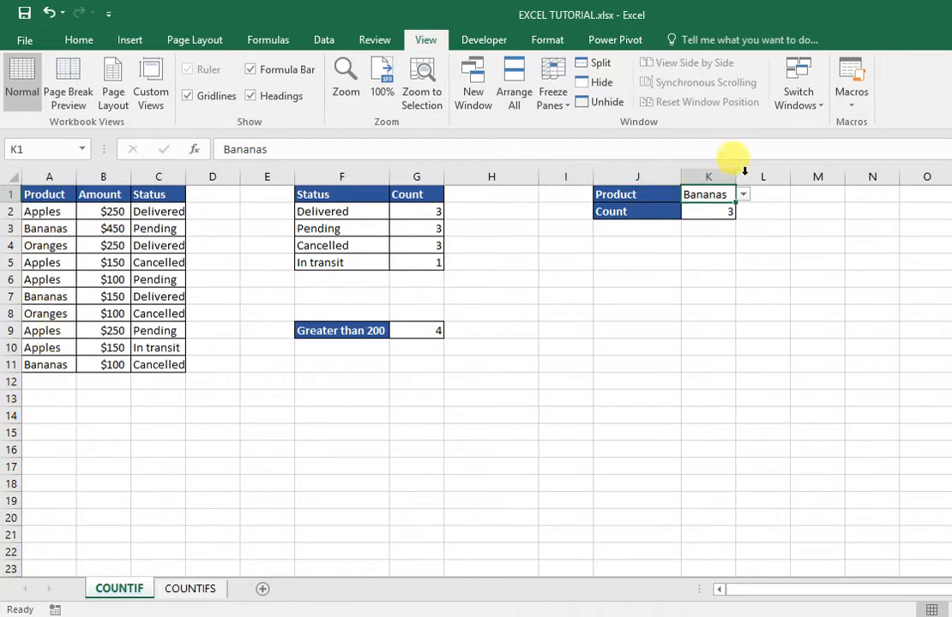
pyautogui.click(742, 196)
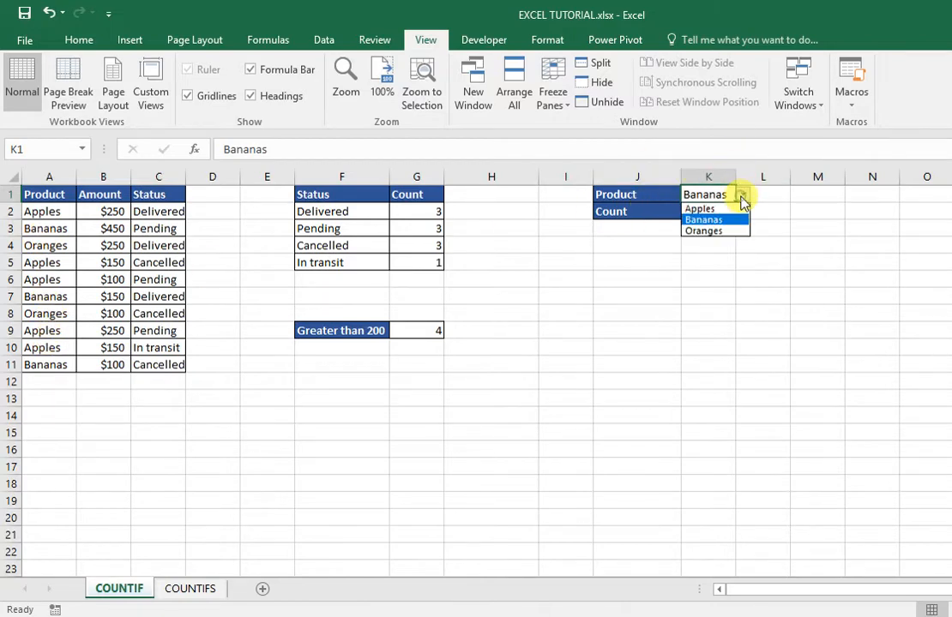
pyautogui.click(705, 231)
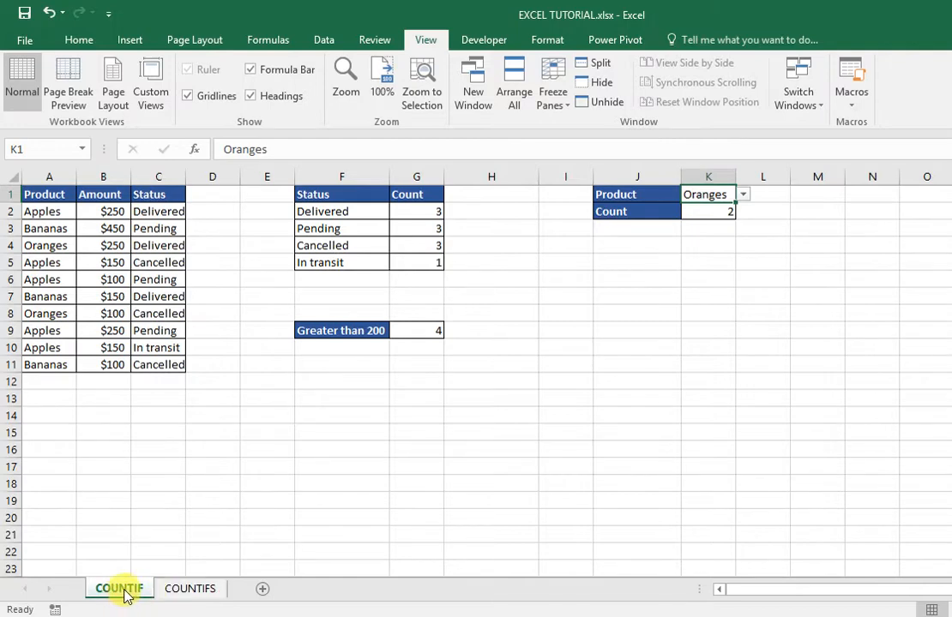
# - On the COUNTIFS sheet, start a COUNTIFS formula in D4 with the Quantity range B3:B13 and the criterion ">=5"
pyautogui.click(183, 591)
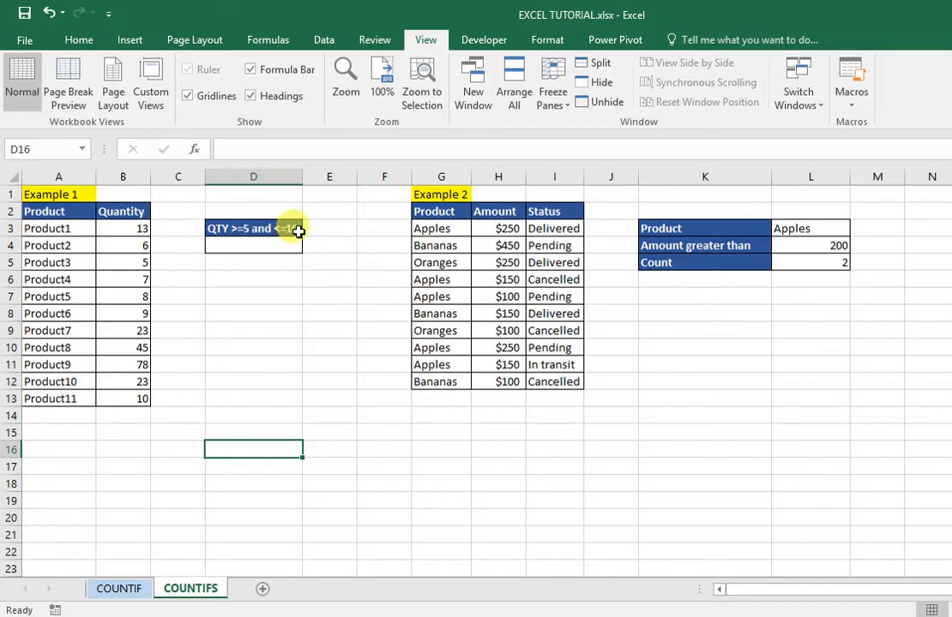
pyautogui.click(228, 246)
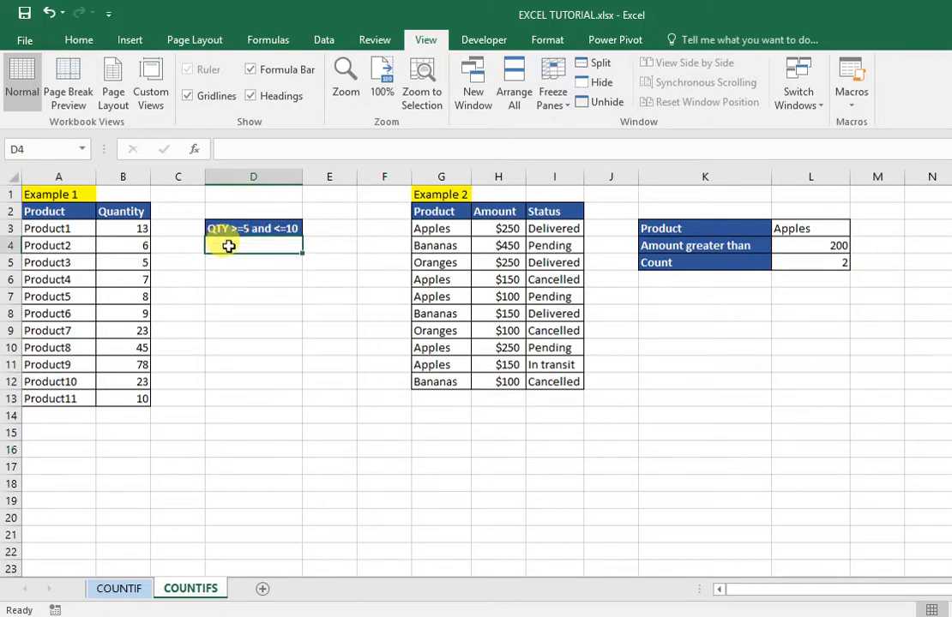
pyautogui.write('=c')
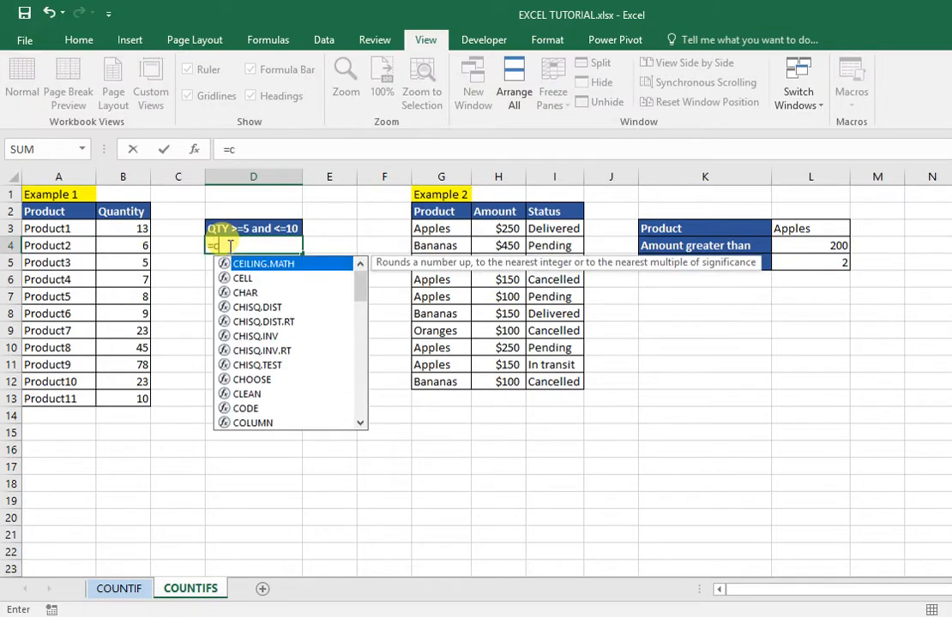
pyautogui.write('ounti')
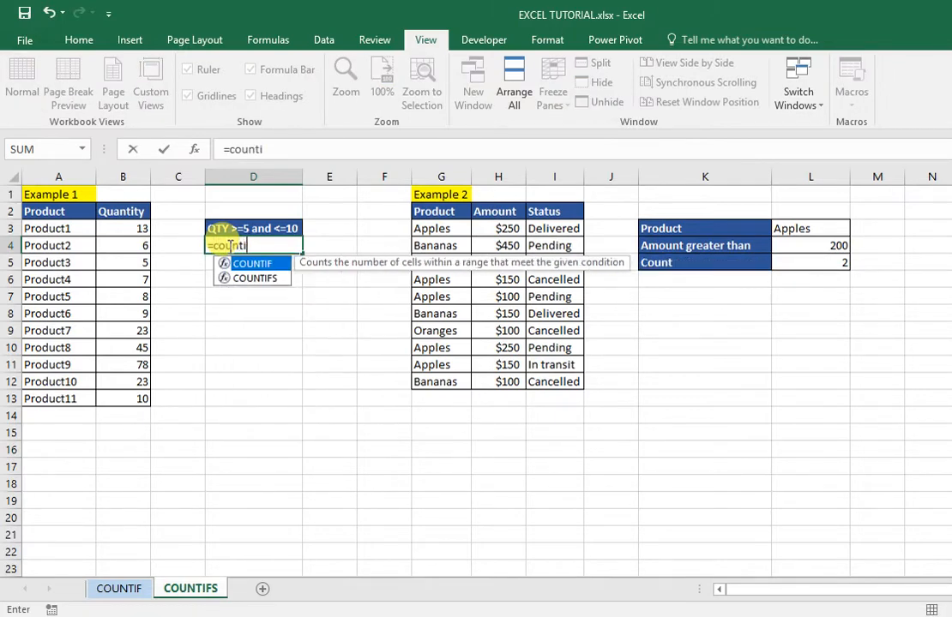
pyautogui.write('f')
pyautogui.press('Down')
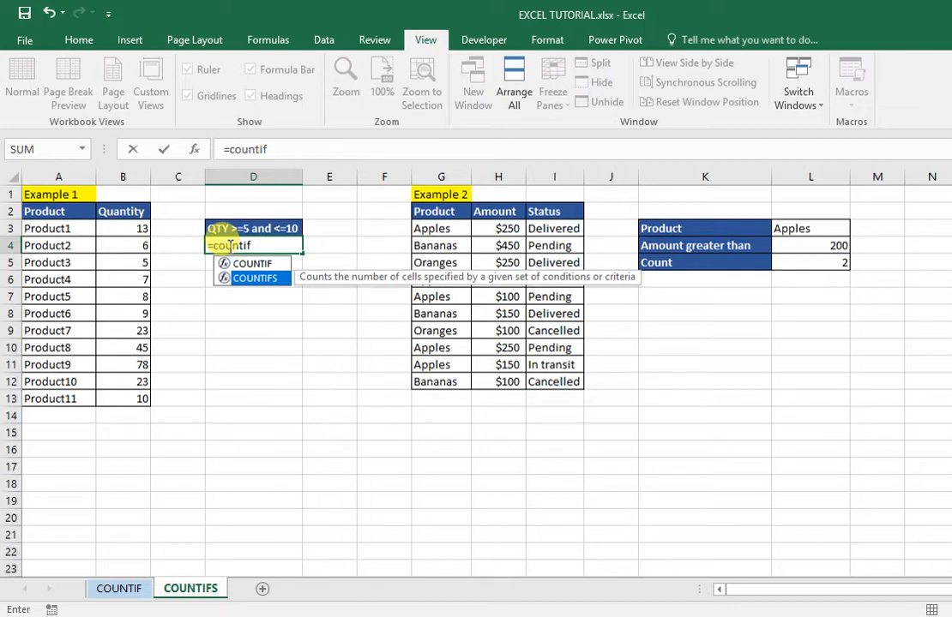
pyautogui.press('Tab')
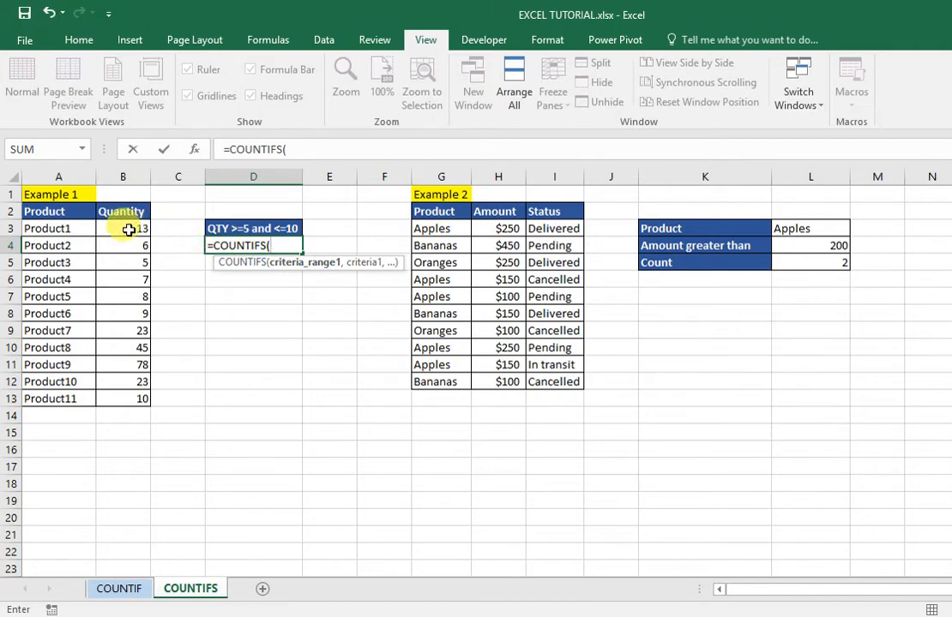
pyautogui.moveTo(129, 230); pyautogui.dragTo(132, 395)
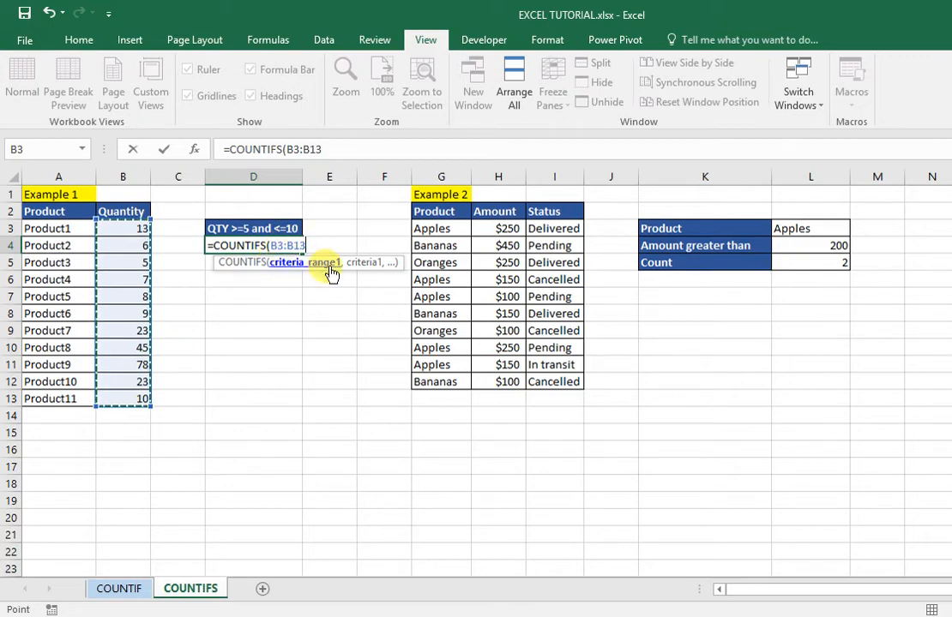
pyautogui.write(',">=5')
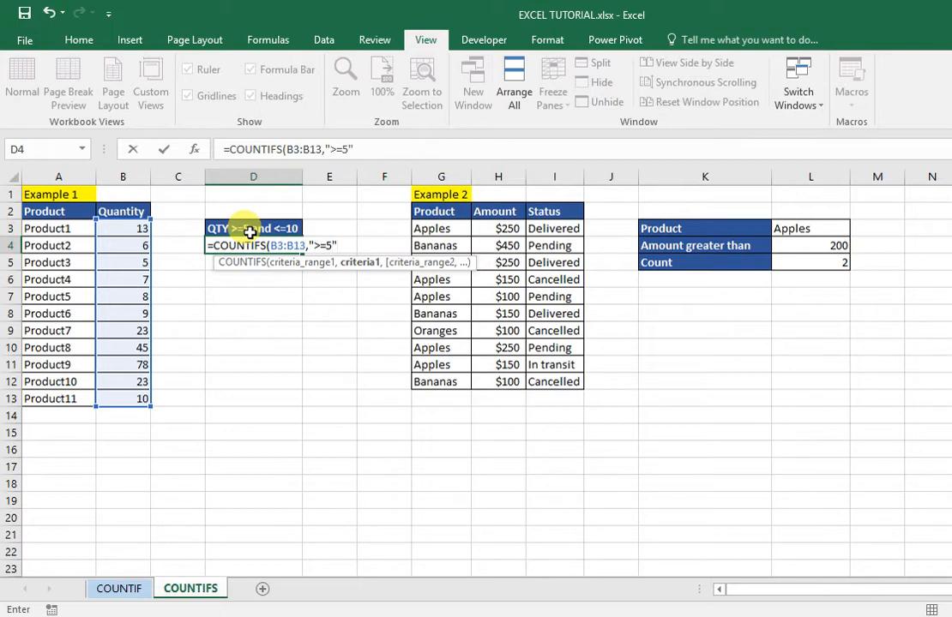
# - Complete the D4 formula with a second condition "<=10" on the Quantity range B3:B13
pyautogui.write(',')
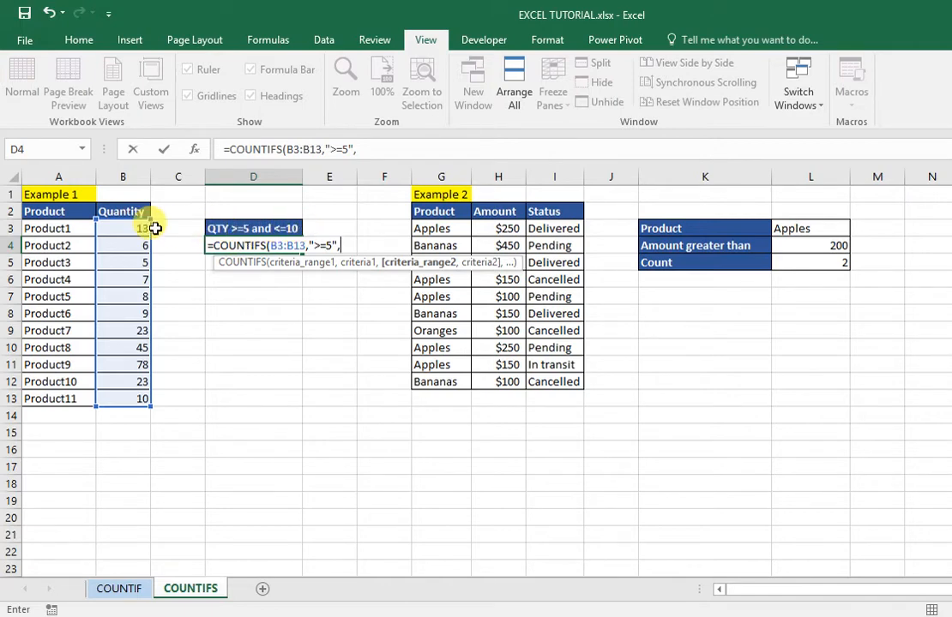
pyautogui.moveTo(121, 228); pyautogui.dragTo(123, 396)
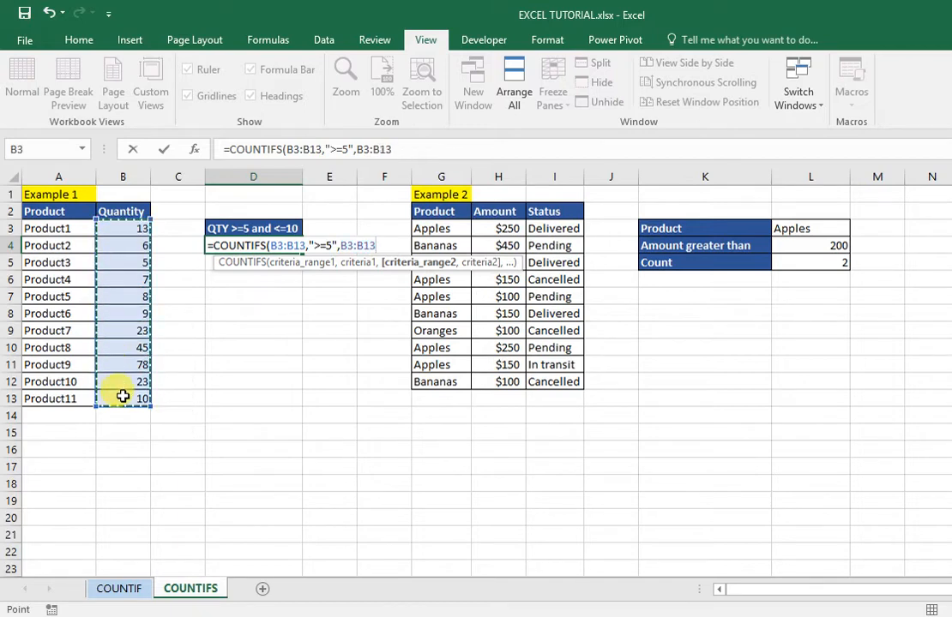
pyautogui.write(',"<=10')
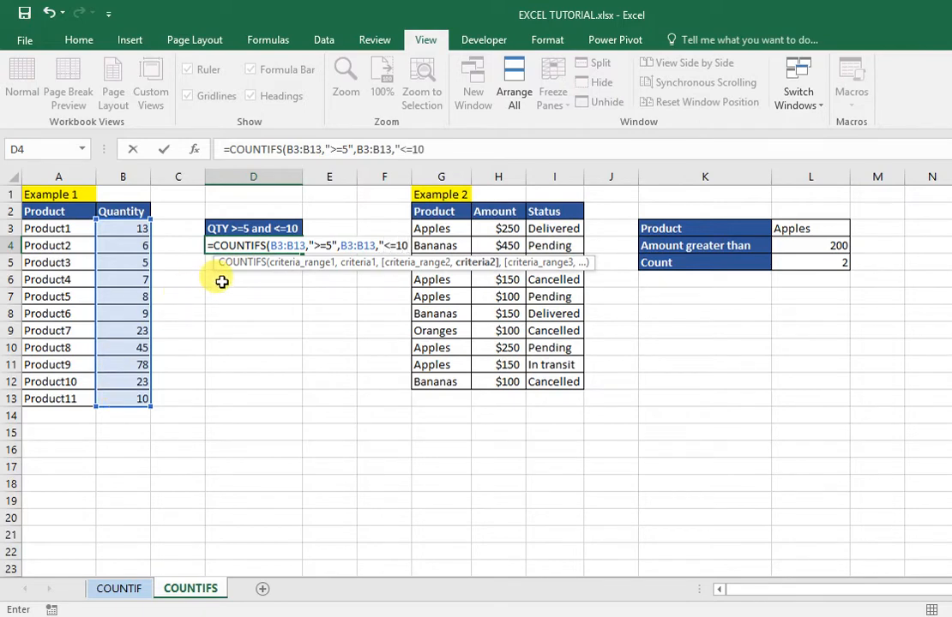
pyautogui.write('"')
pyautogui.press('Return')
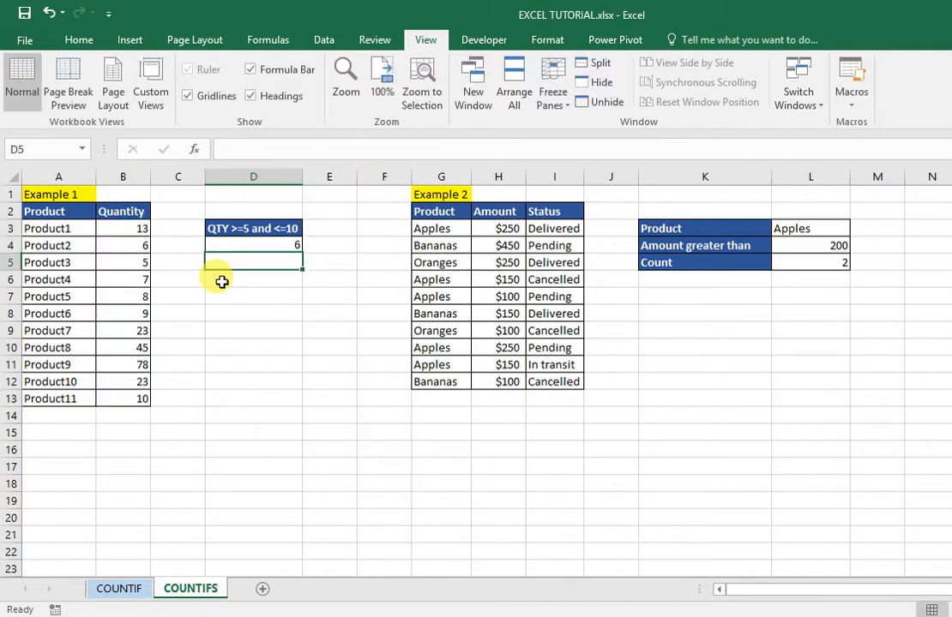
pyautogui.click(290, 247)
pyautogui.click(246, 263)
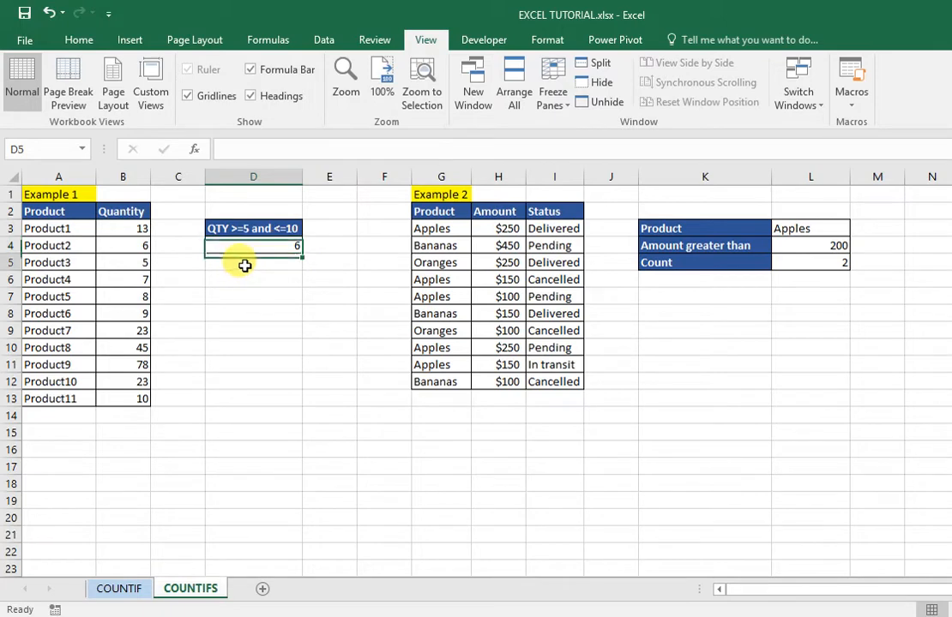
pyautogui.click(238, 246)
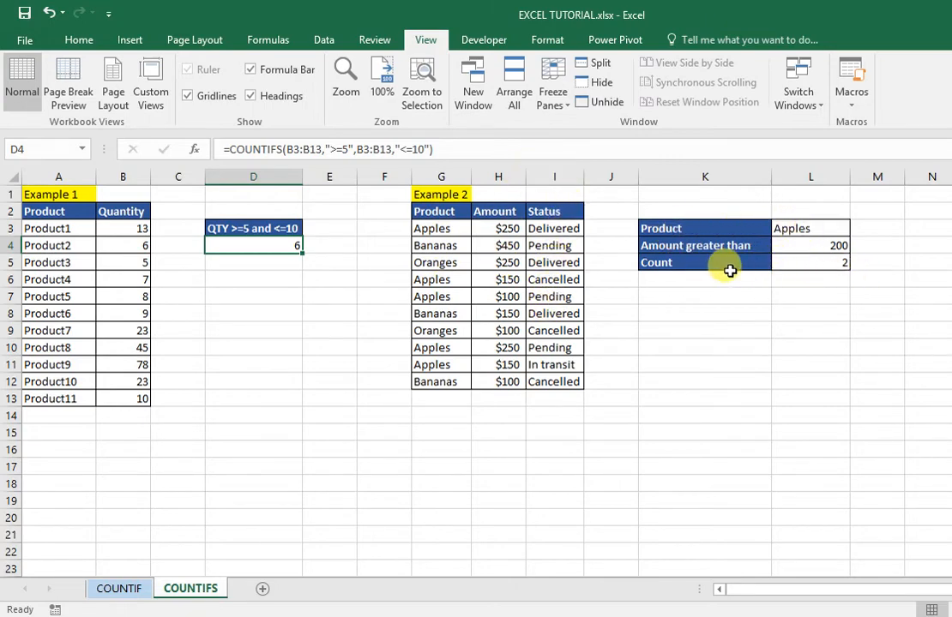
# - Clear the Count cell L5 and start a COUNTIFS formula there with the Product range G3:G12 and the criterion L3
pyautogui.click(813, 266)
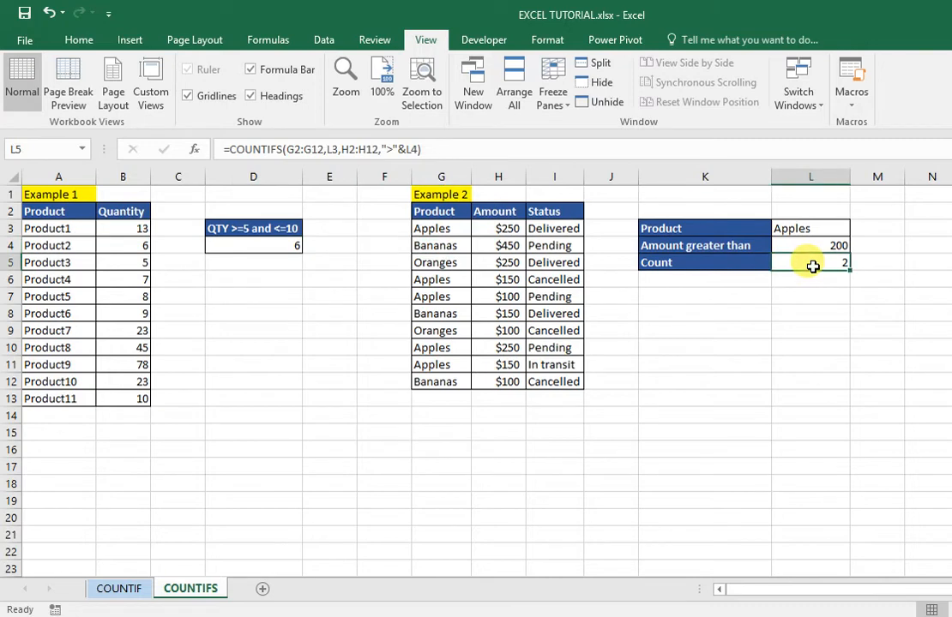
pyautogui.press('Delete')
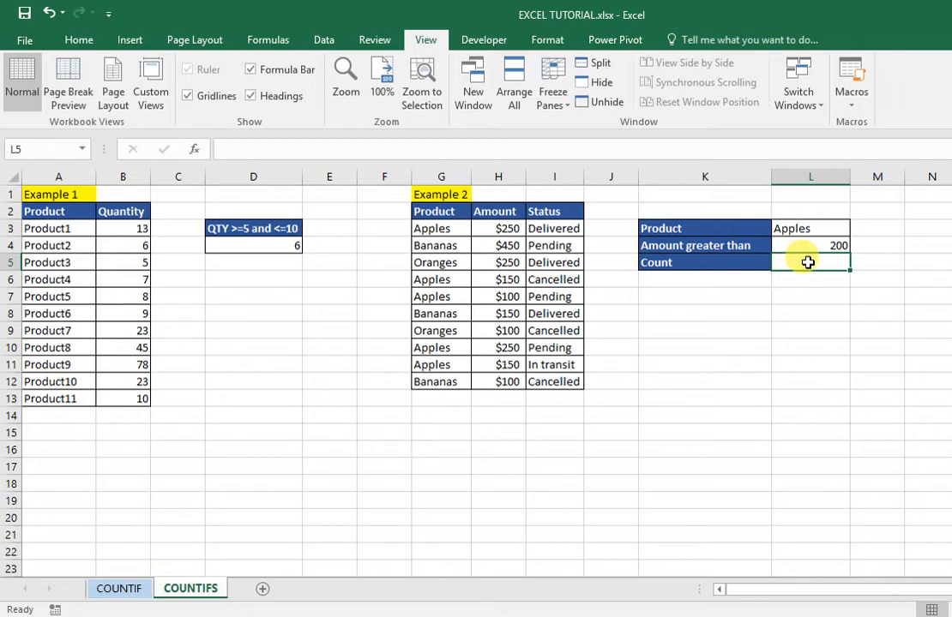
pyautogui.write('=')
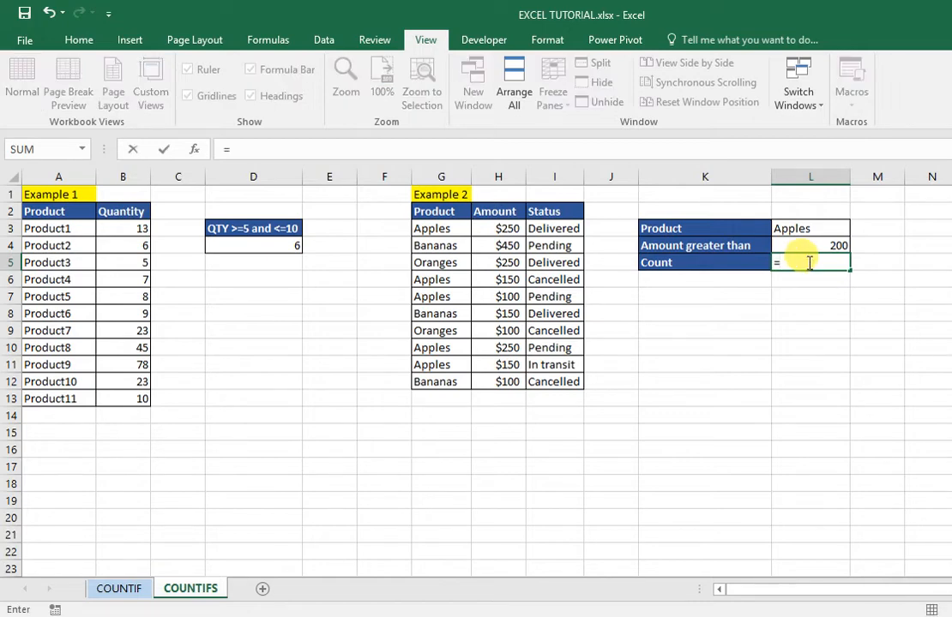
pyautogui.write('count')
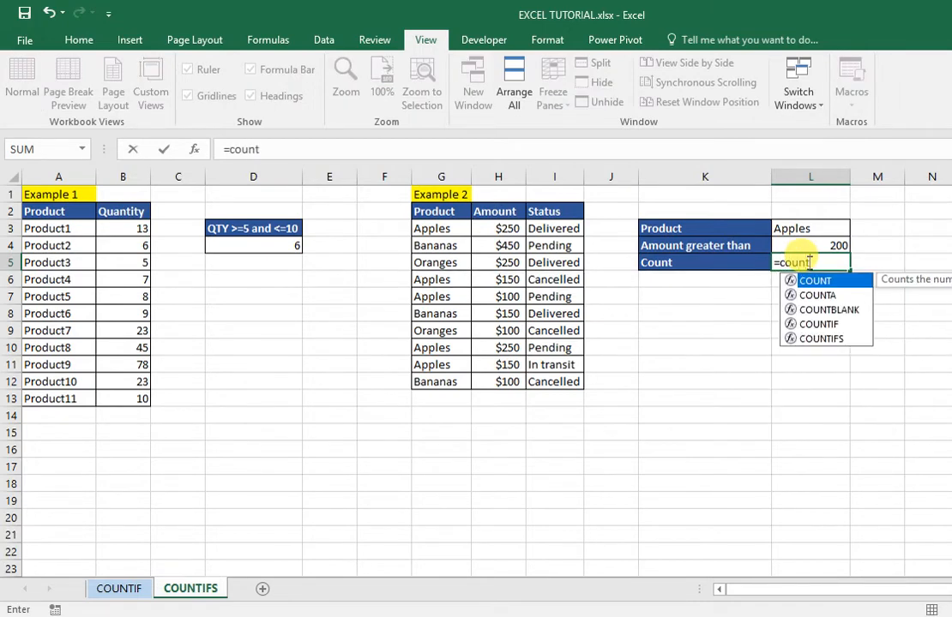
pyautogui.write('if')
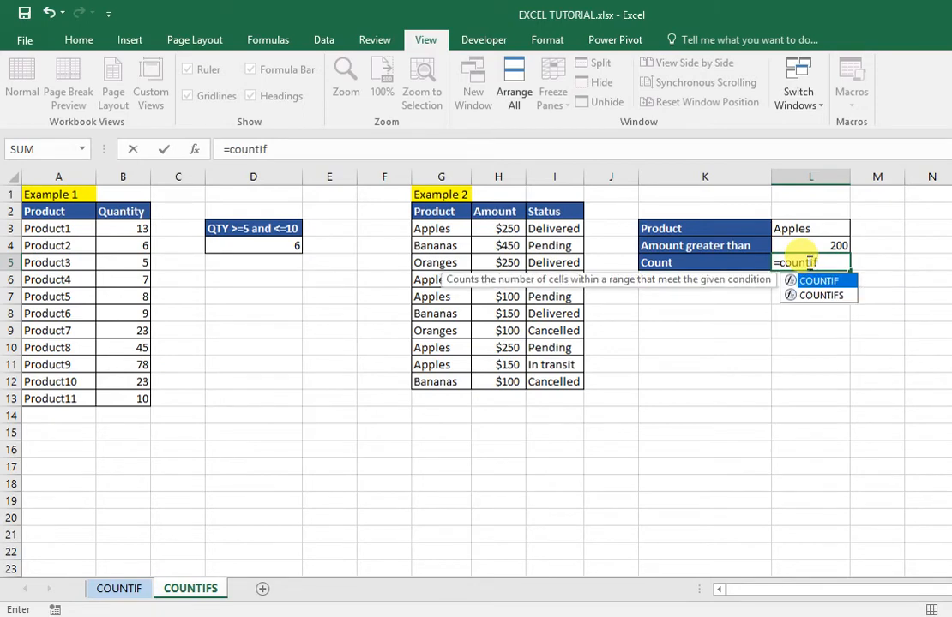
pyautogui.write('s')
pyautogui.press('Tab')
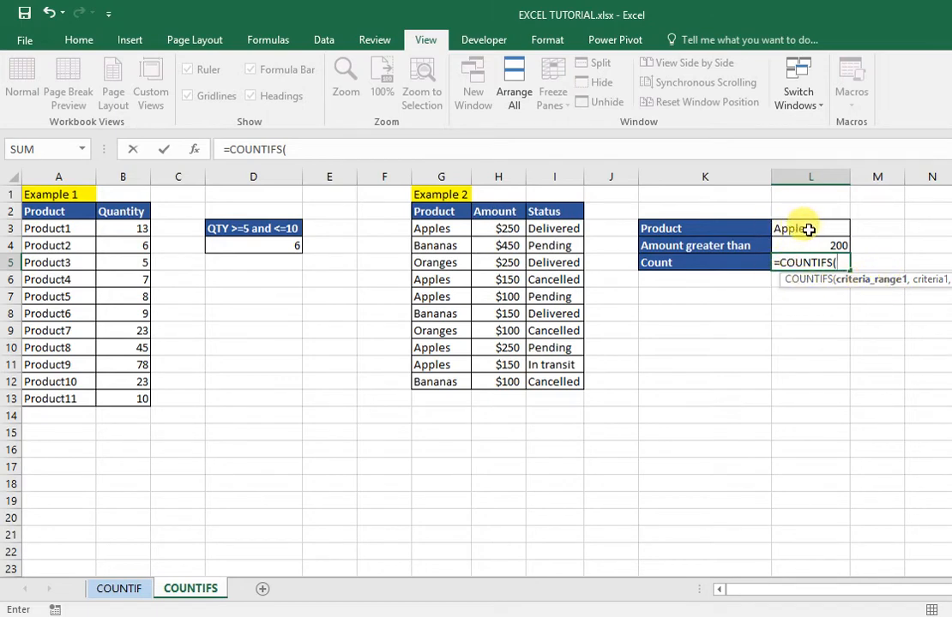
pyautogui.click(449, 232)
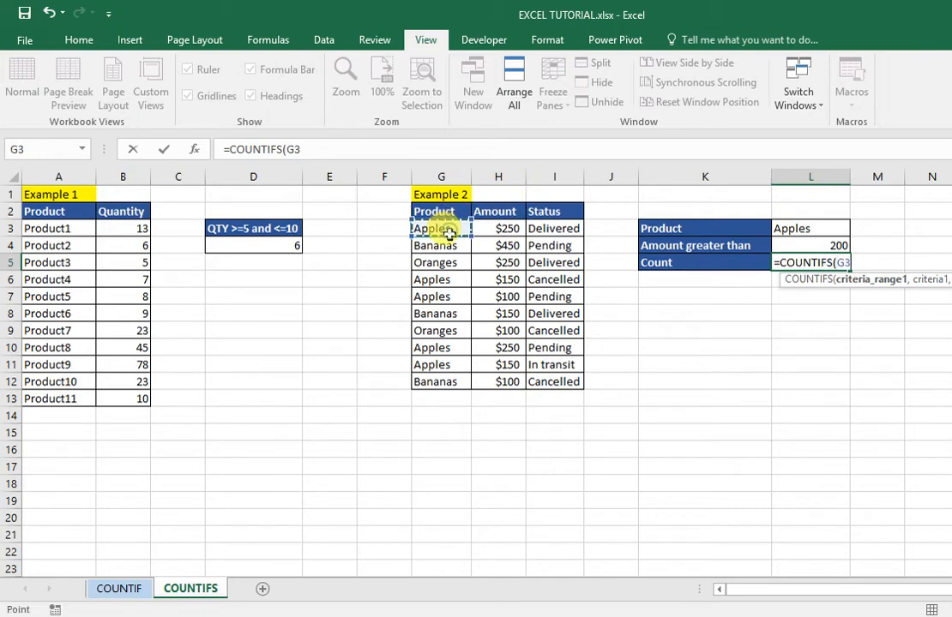
pyautogui.moveTo(450, 231); pyautogui.dragTo(439, 382)
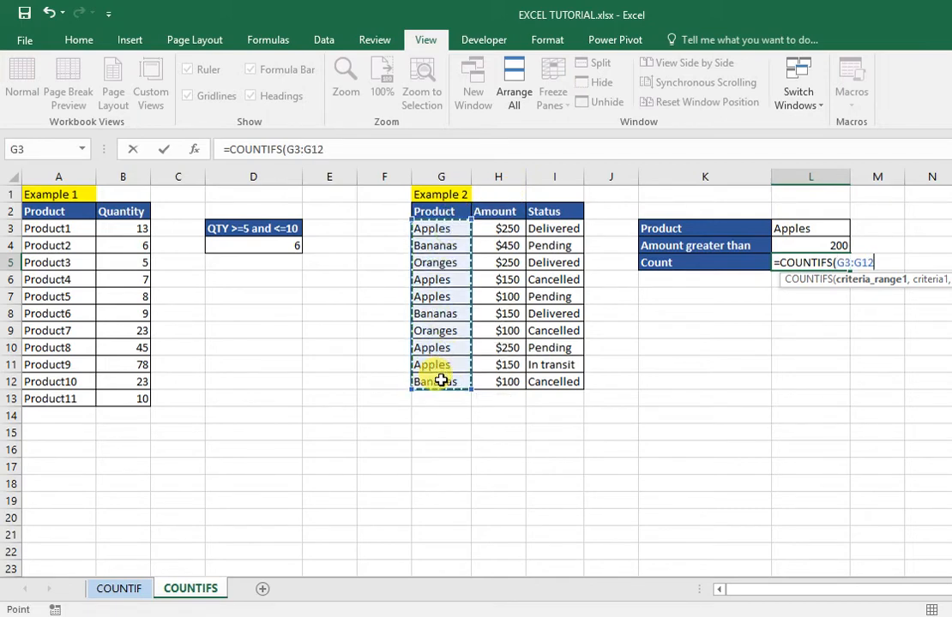
pyautogui.write(',')
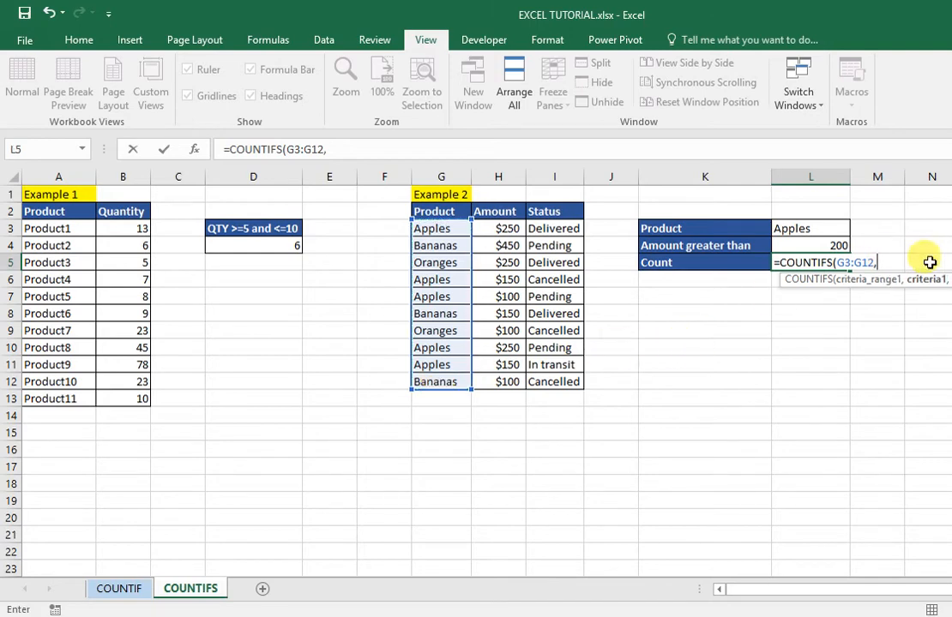
pyautogui.click(798, 228)
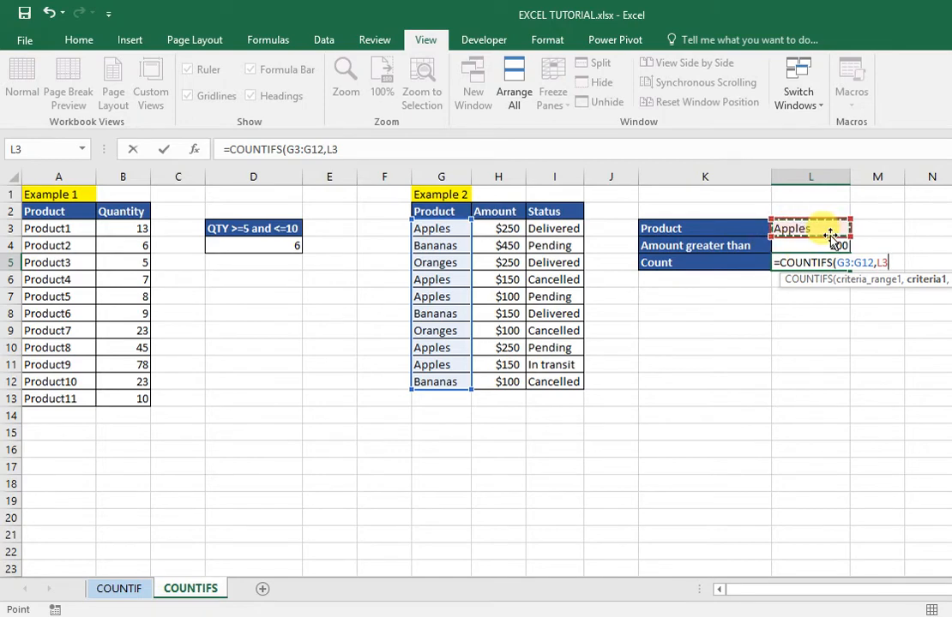
# - Complete the L5 formula with a second condition ">"&L4 on the Amount range H3:H12
pyautogui.write(',')
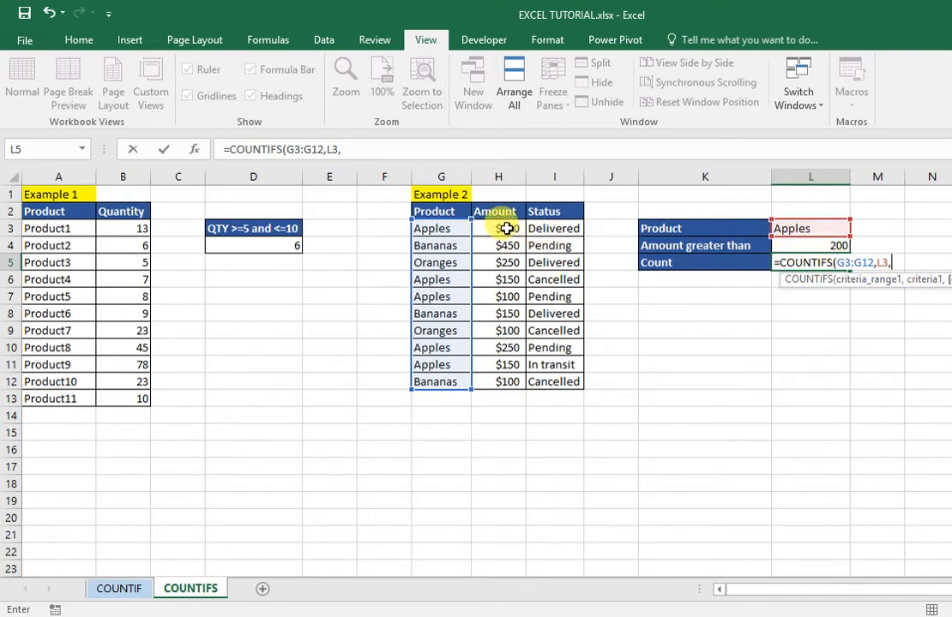
pyautogui.moveTo(504, 228); pyautogui.dragTo(501, 384)
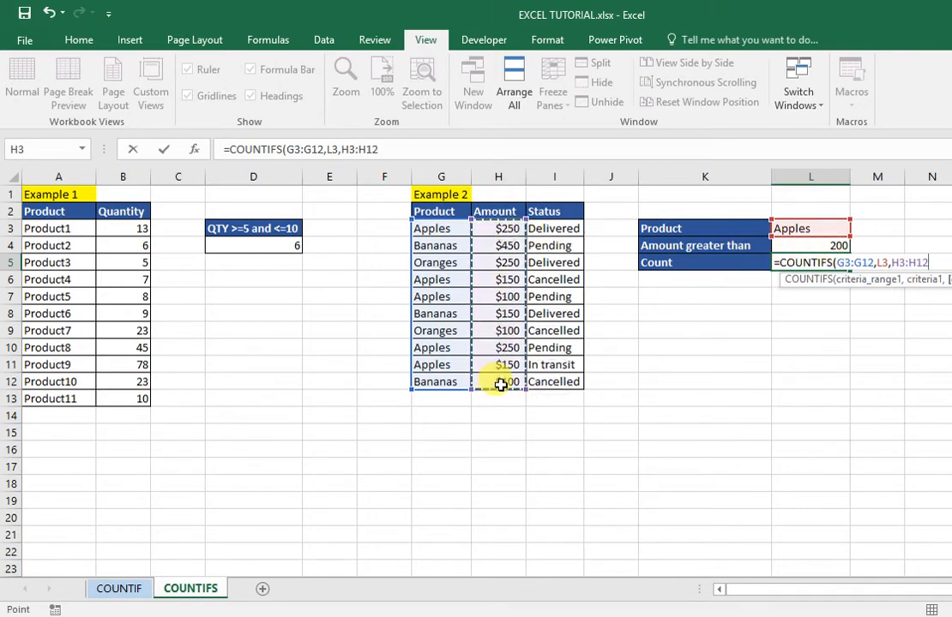
pyautogui.write(',')
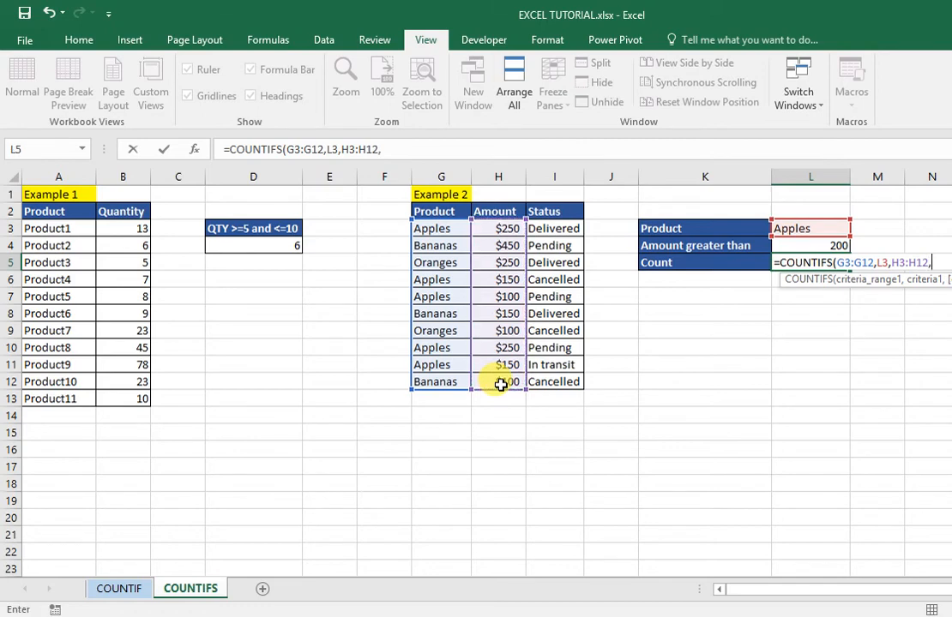
pyautogui.click(808, 246)
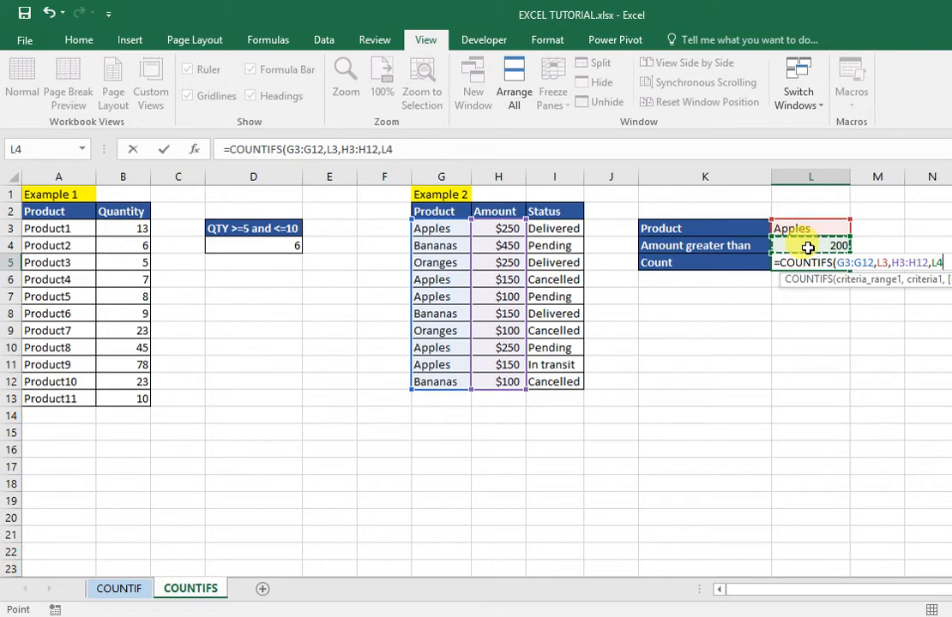
pyautogui.press('BackSpace')
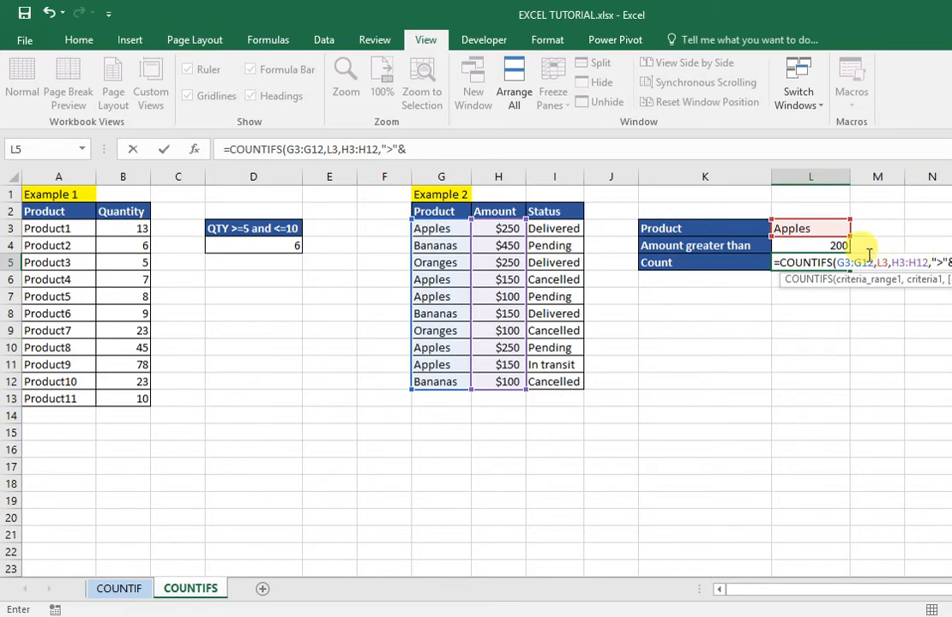
pyautogui.click(834, 247)
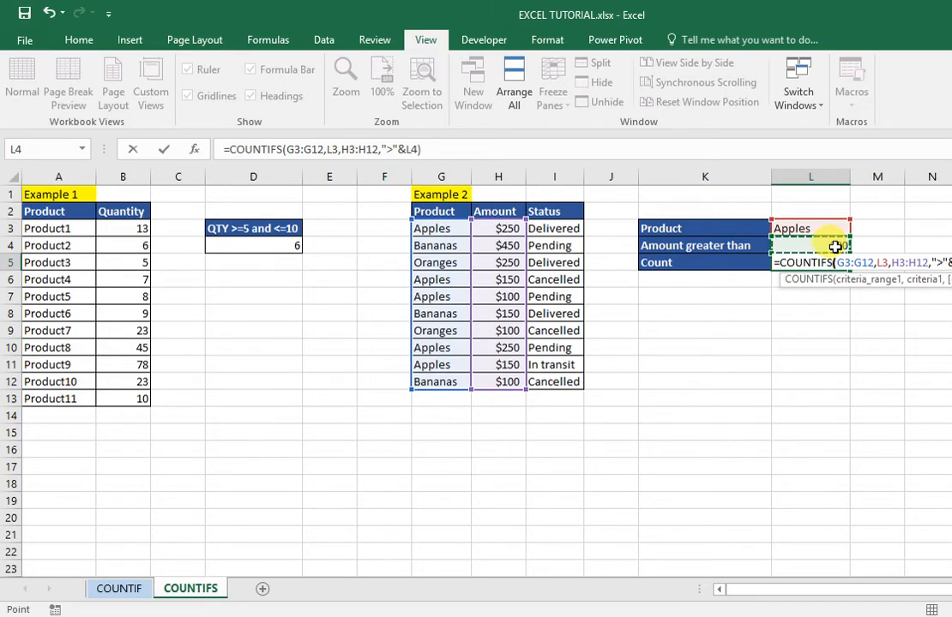
pyautogui.write(')')
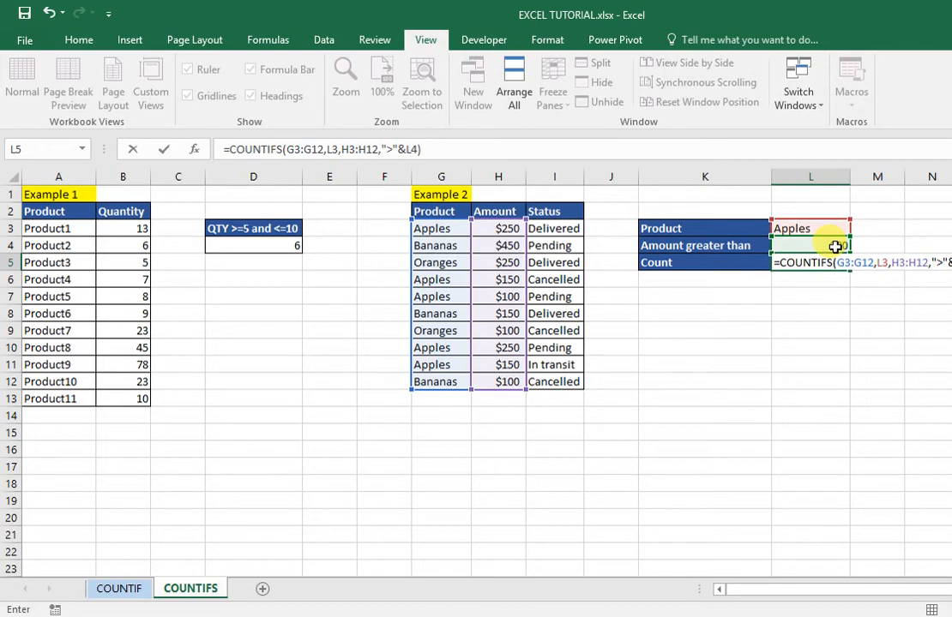
pyautogui.press('Return')
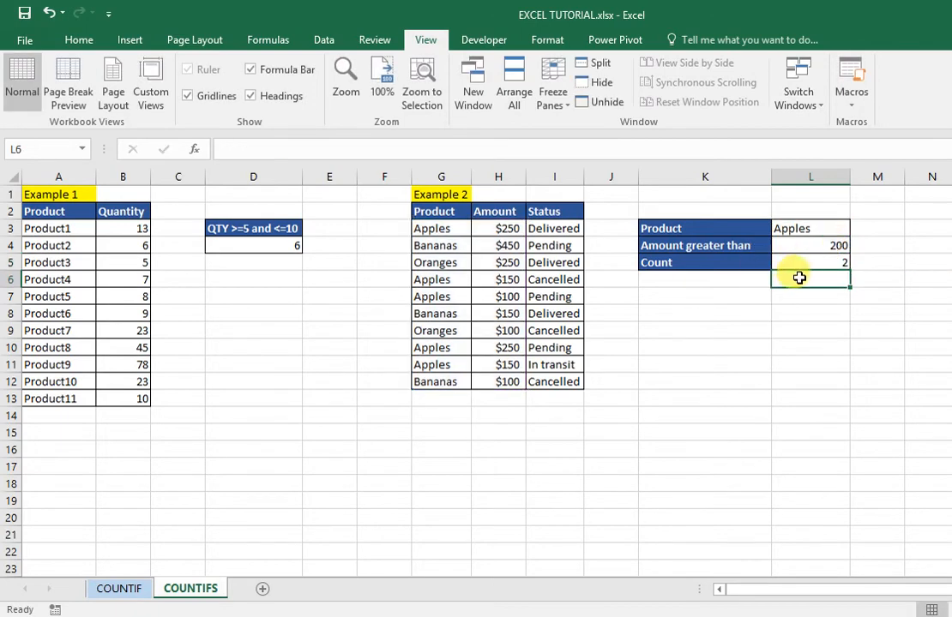
# - Start a COUNTIFS formula in L6 with the Product range G3:G12 and the typed criterion "Apples"
pyautogui.click(811, 261)
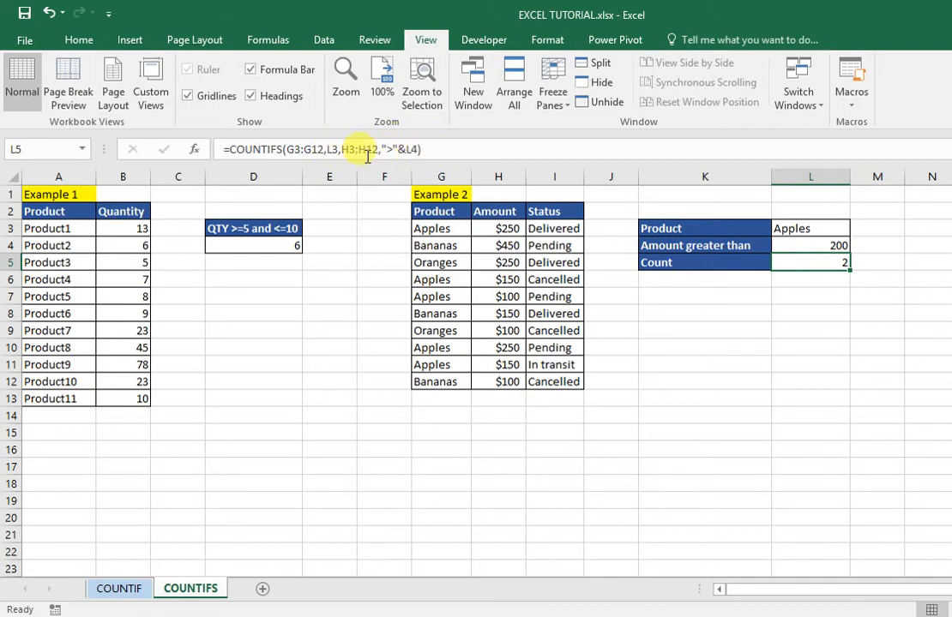
pyautogui.press('Return')
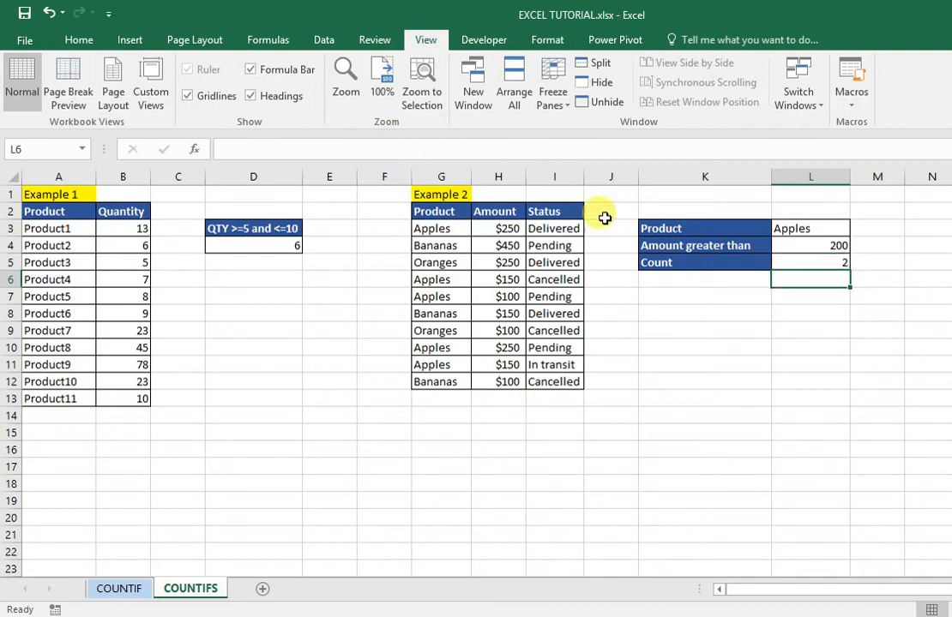
pyautogui.write('=')
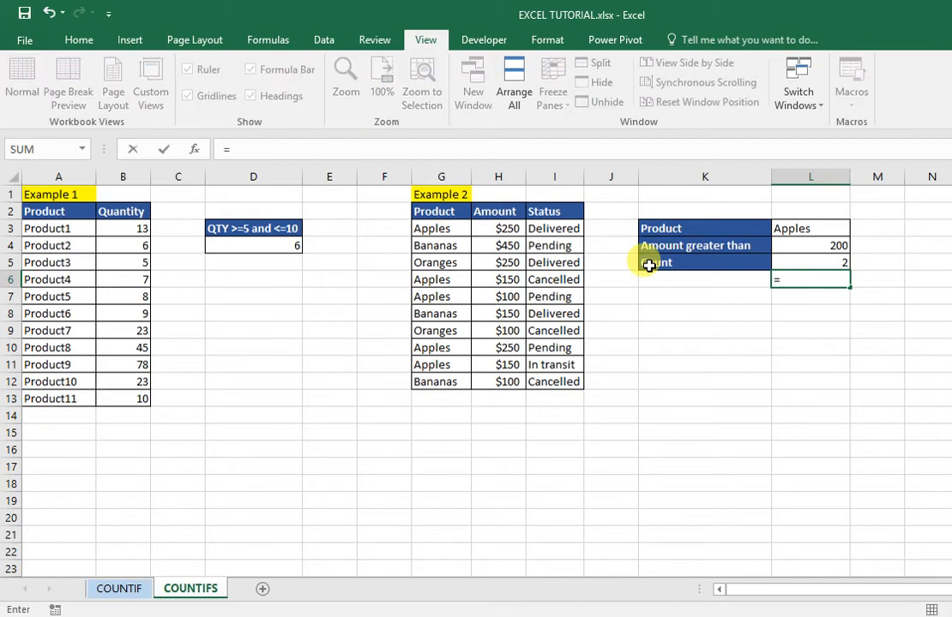
pyautogui.write('coun')
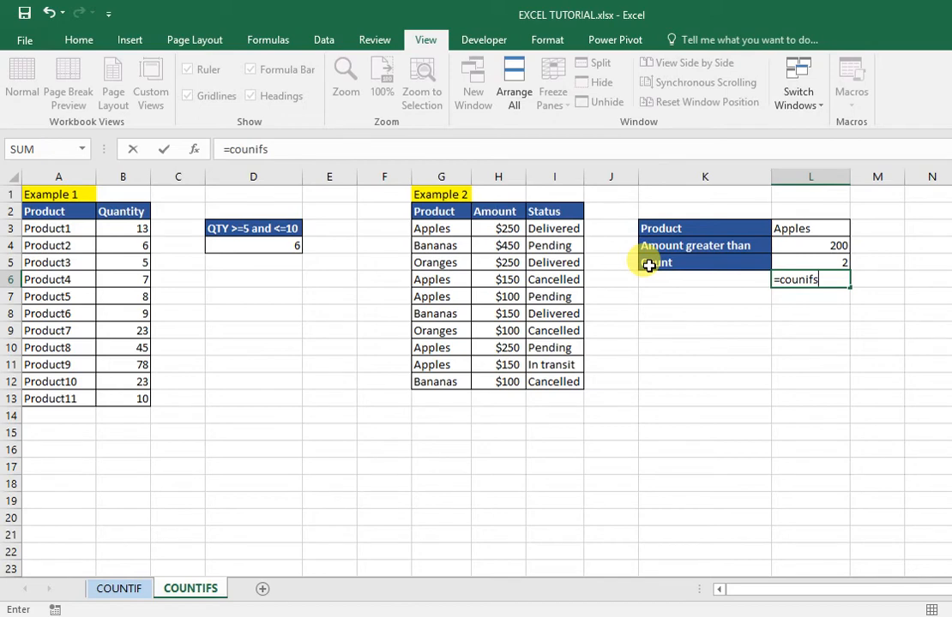
pyautogui.write('ifs')
pyautogui.press('BackSpace')
pyautogui.press('BackSpace')
pyautogui.press('BackSpace')
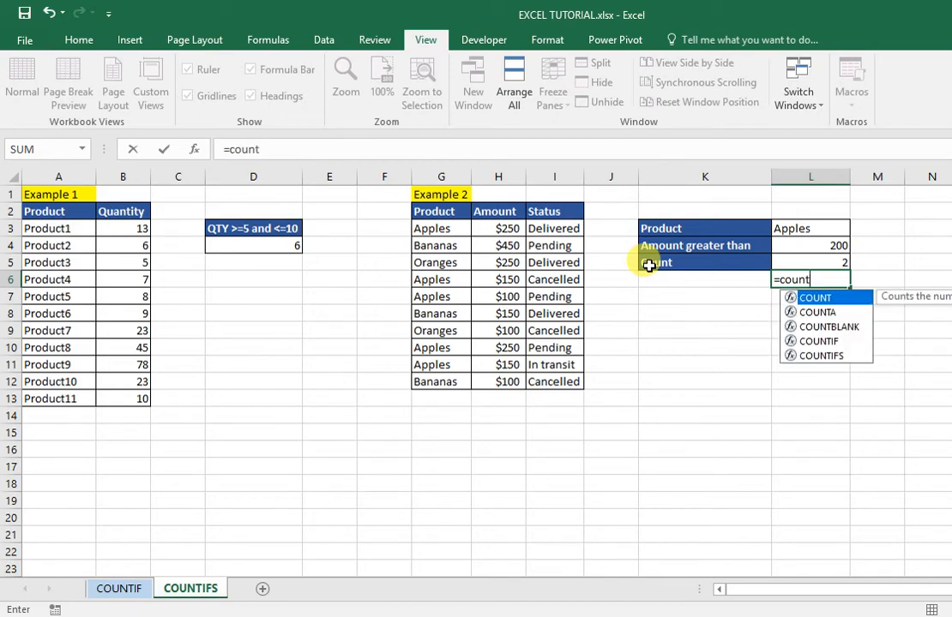
pyautogui.write('ti')
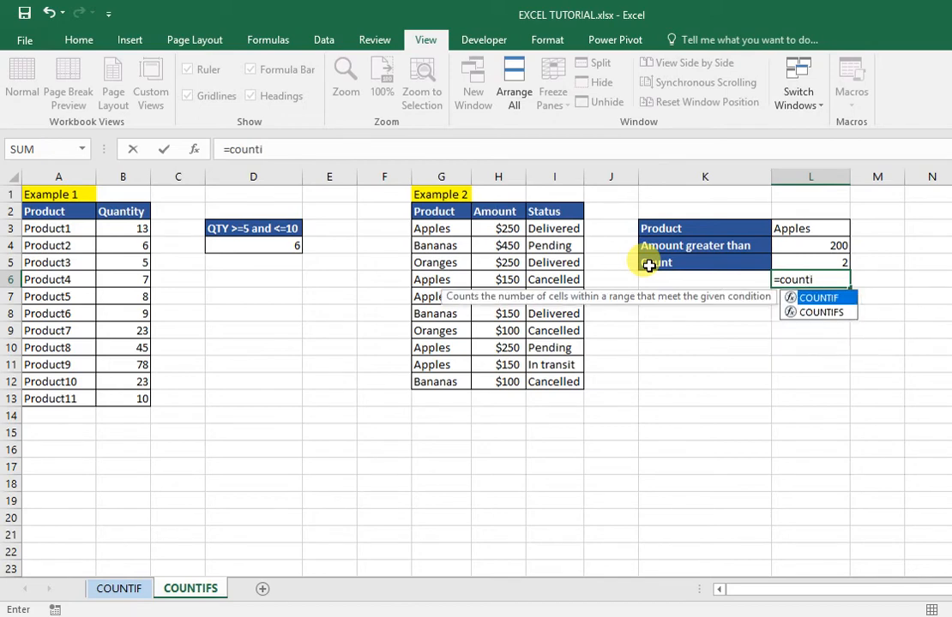
pyautogui.write('fs')
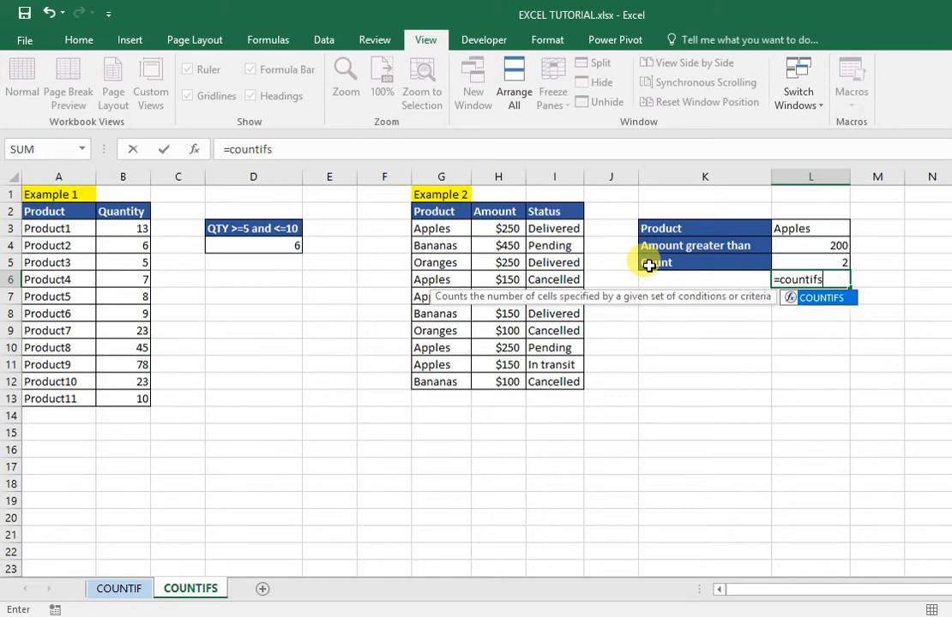
pyautogui.press('Tab')
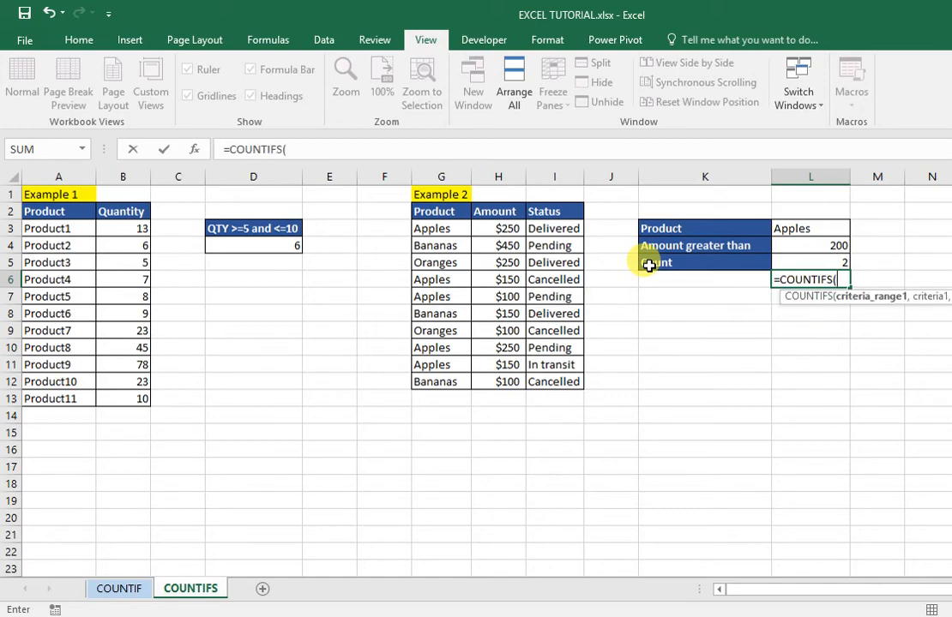
pyautogui.click(435, 232)
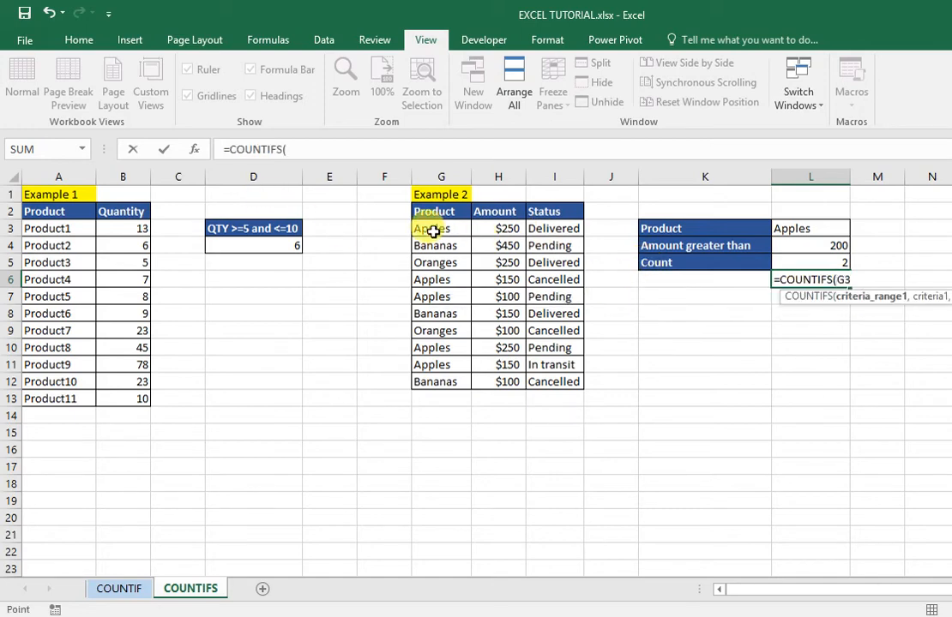
pyautogui.moveTo(435, 231); pyautogui.dragTo(429, 381)
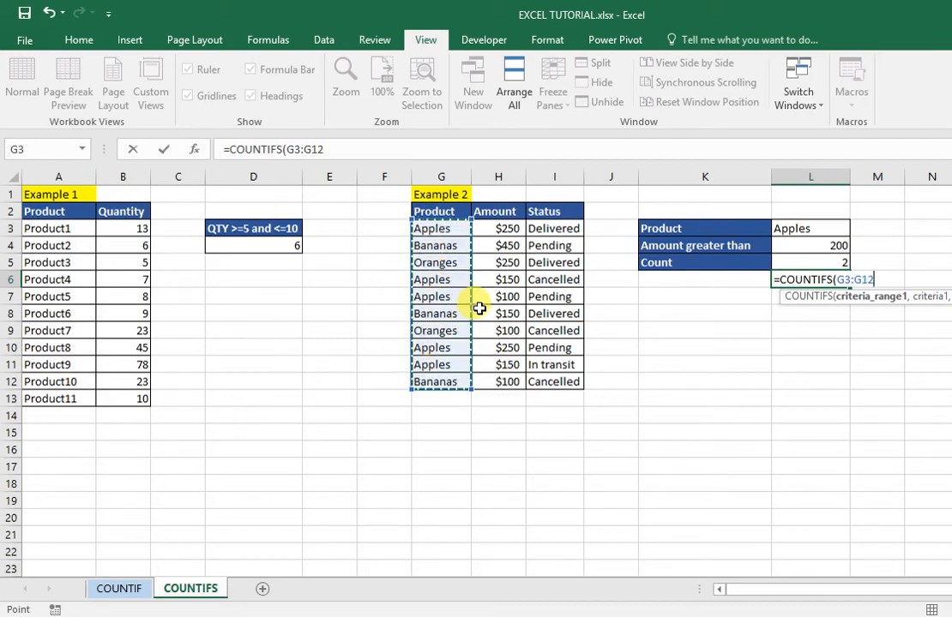
pyautogui.write(',')
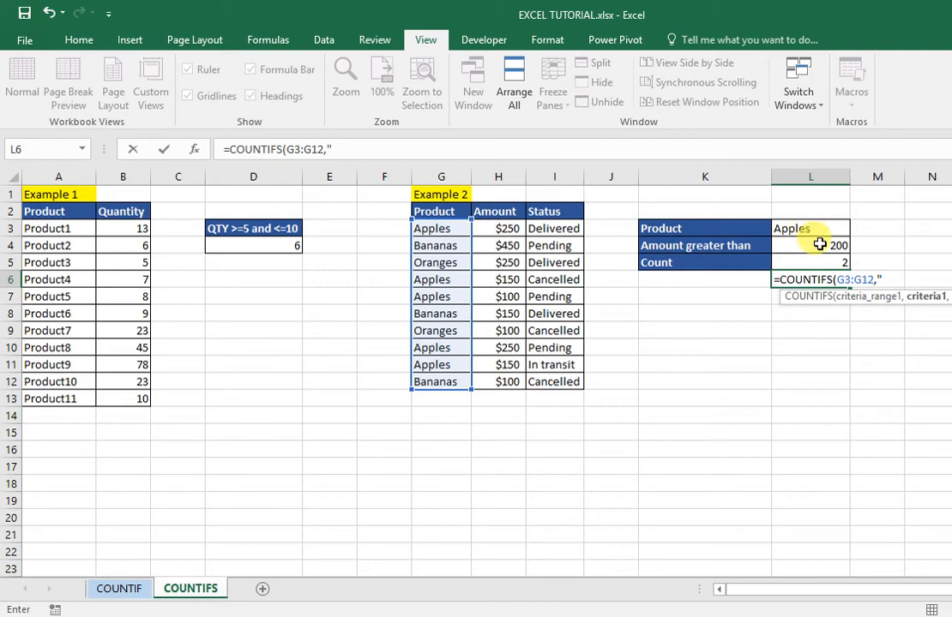
pyautogui.write('"Apples"')
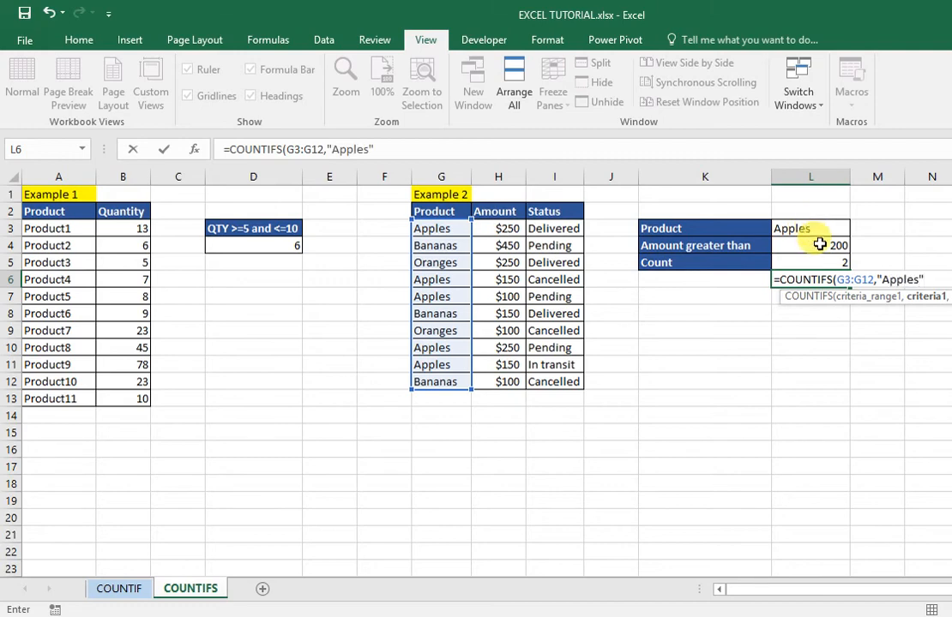
# - Complete the L6 formula with a second condition ">200" on the Amount range H3:H12
pyautogui.write(',')
pyautogui.click(503, 229)
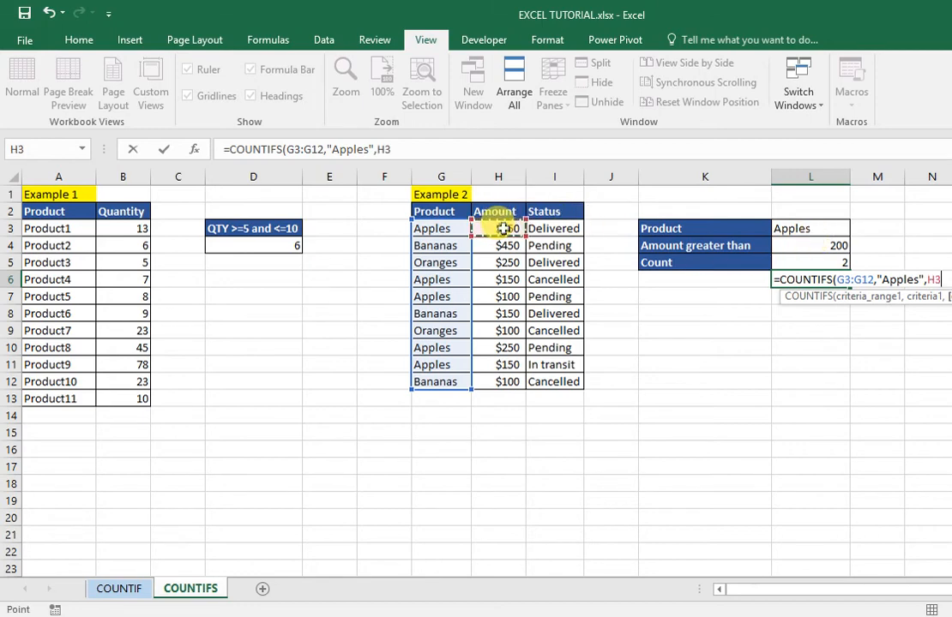
pyautogui.moveTo(503, 228); pyautogui.dragTo(505, 381)
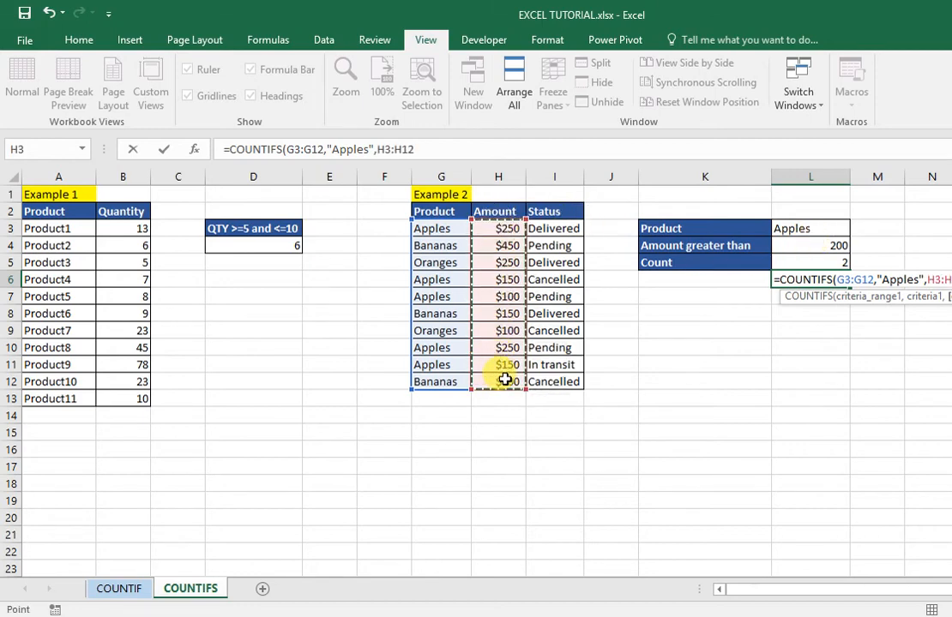
pyautogui.write(',">200')
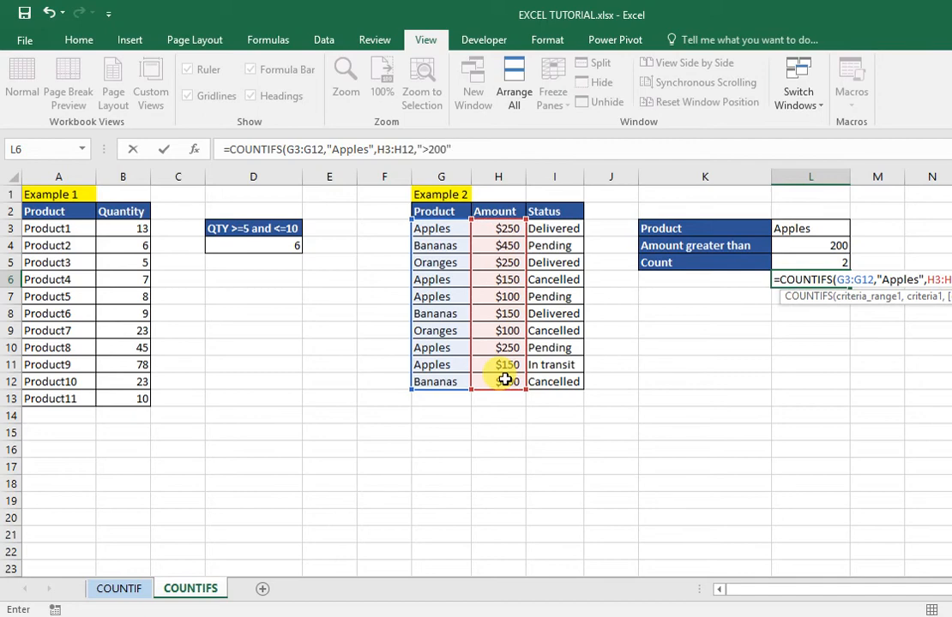
pyautogui.press('Return')
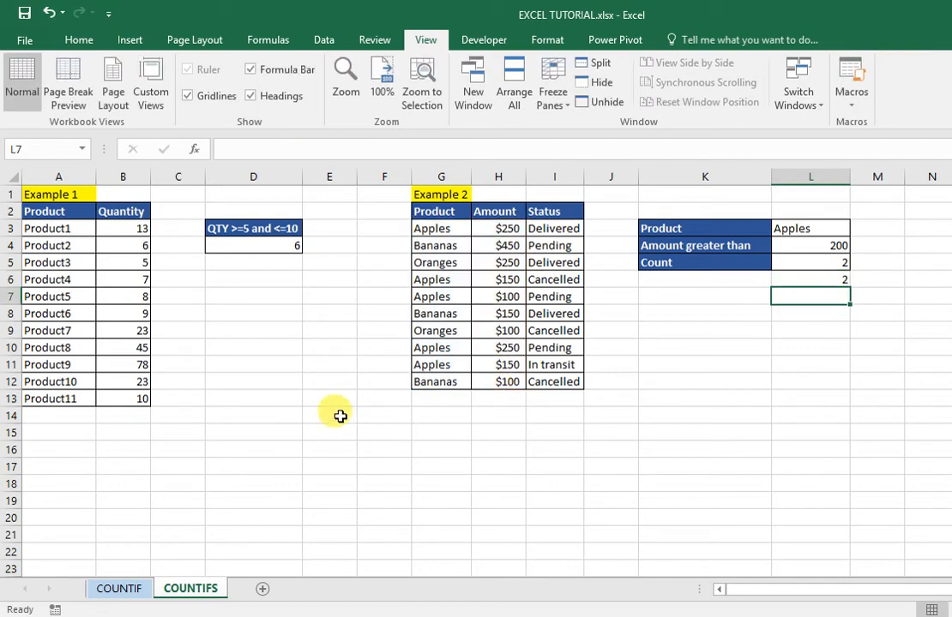
pyautogui.click(820, 276)
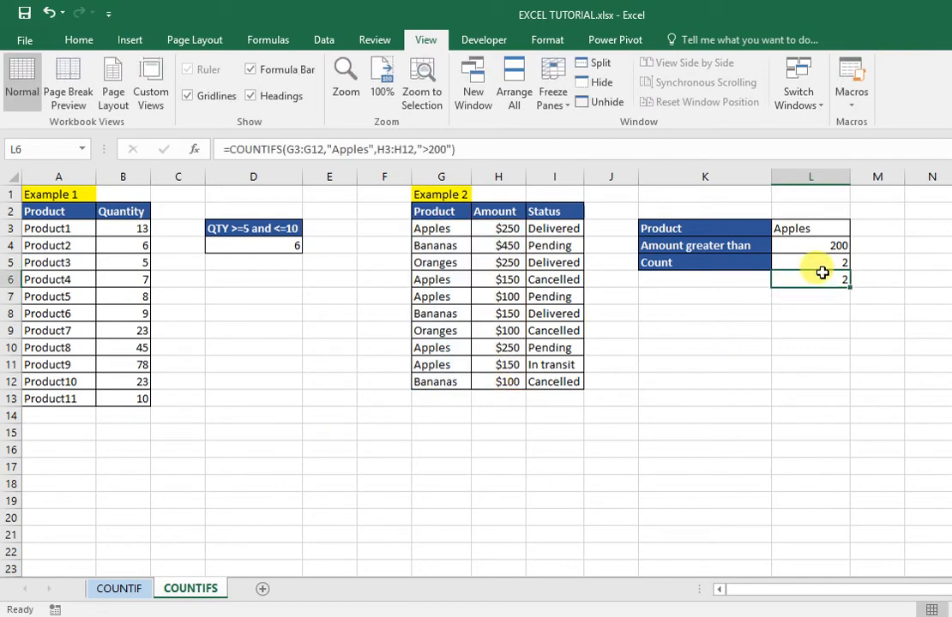
# - Set the Product criterion in L3 to Bananas
pyautogui.click(828, 260)
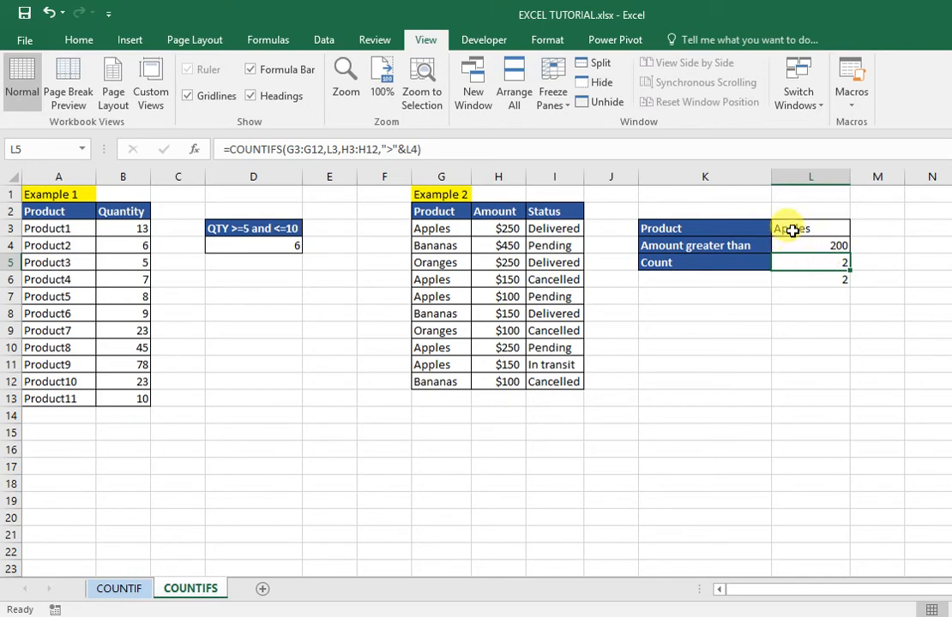
pyautogui.click(802, 233)
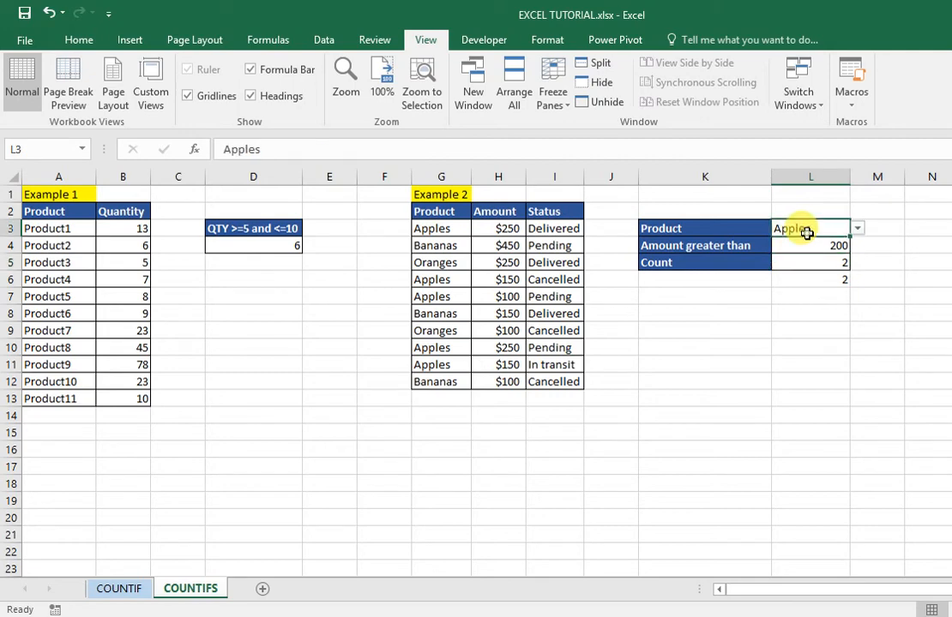
pyautogui.click(858, 232)
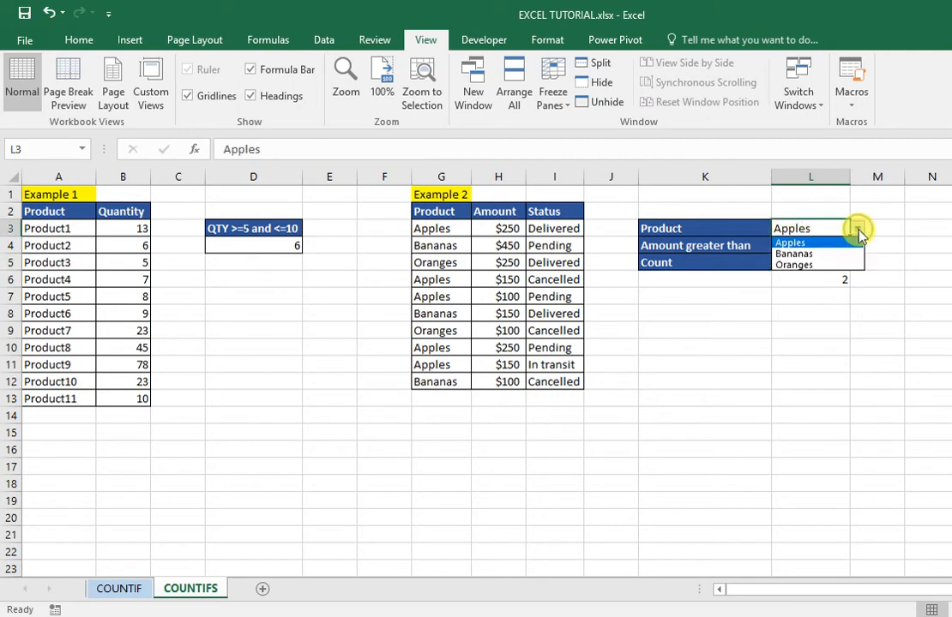
pyautogui.click(823, 255)
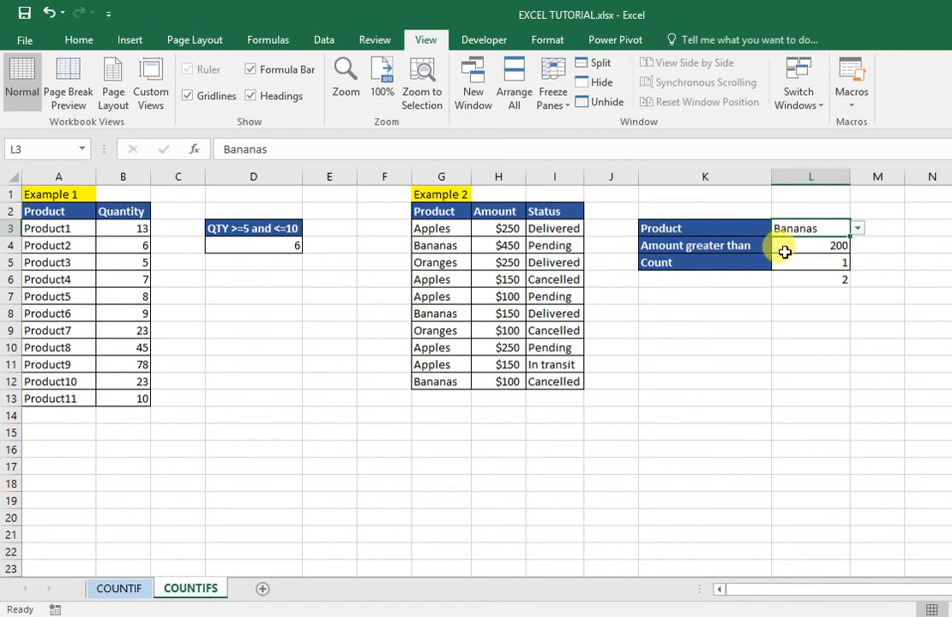
# - Replace the typed criterion "Apples" with "Bananas" in the L6 formula
pyautogui.click(829, 282)
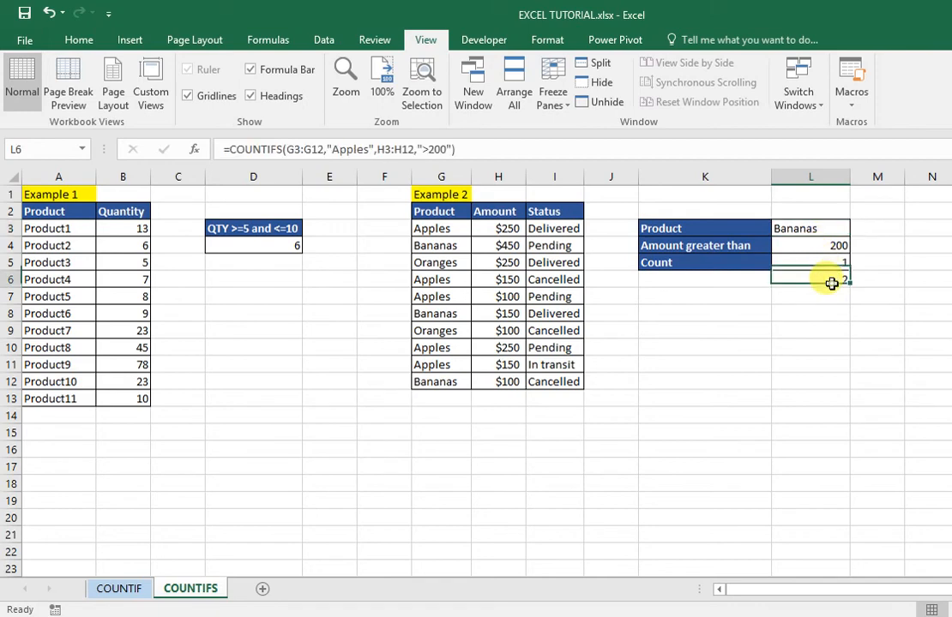
pyautogui.click(367, 152)
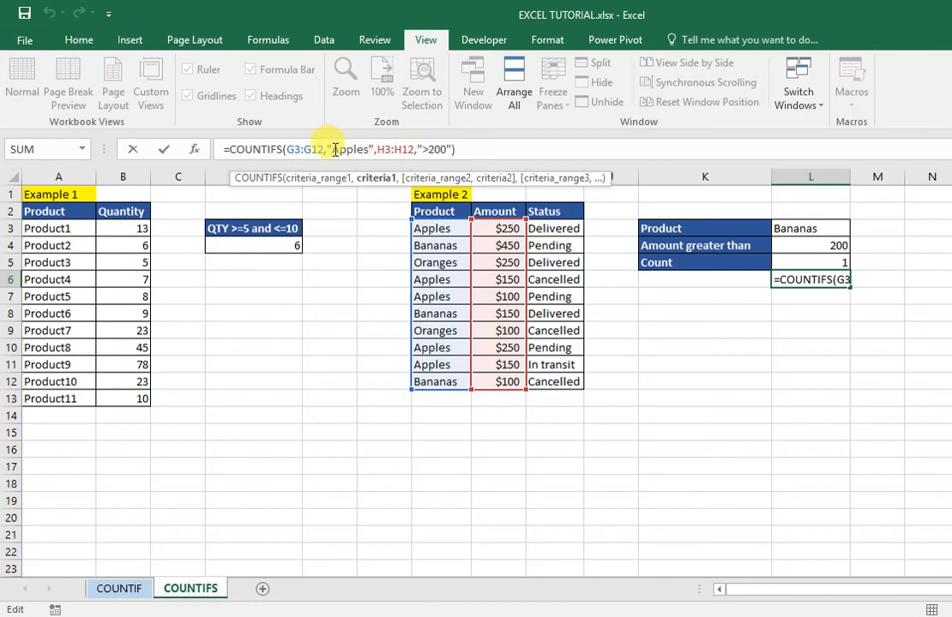
pyautogui.moveTo(334, 149); pyautogui.dragTo(367, 149)
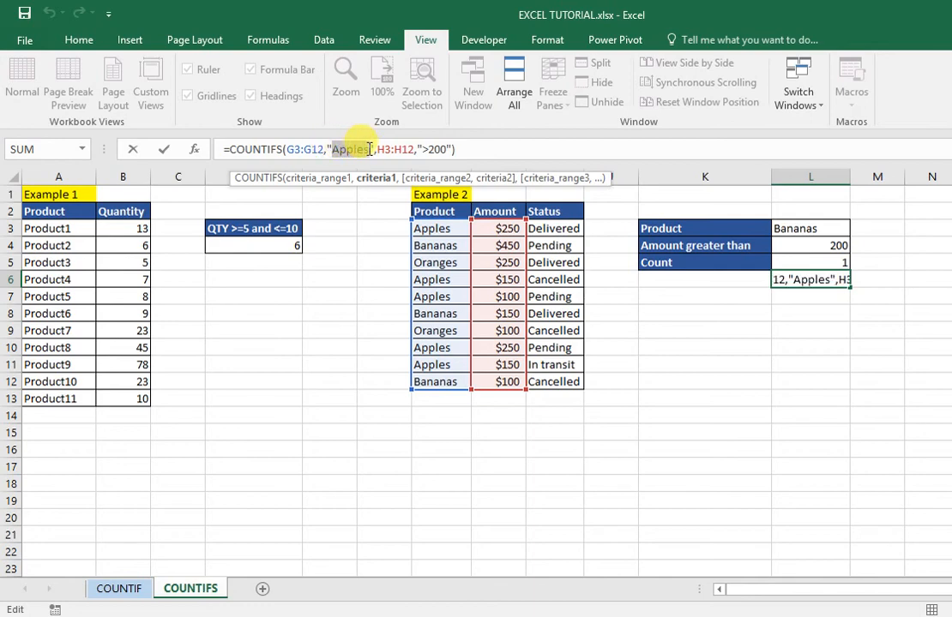
pyautogui.write('Ban')
pyautogui.write('anas')
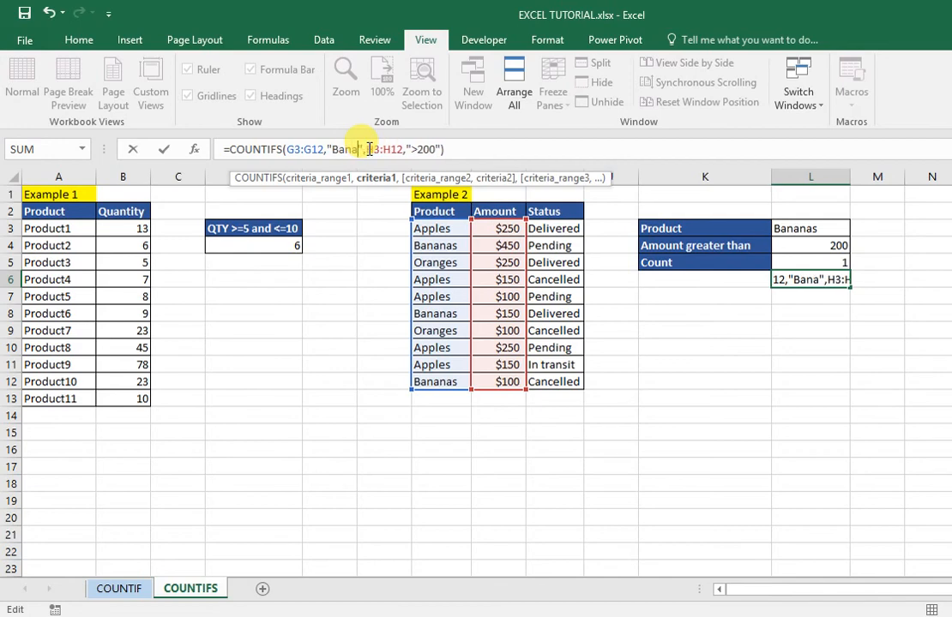
pyautogui.press('Return')
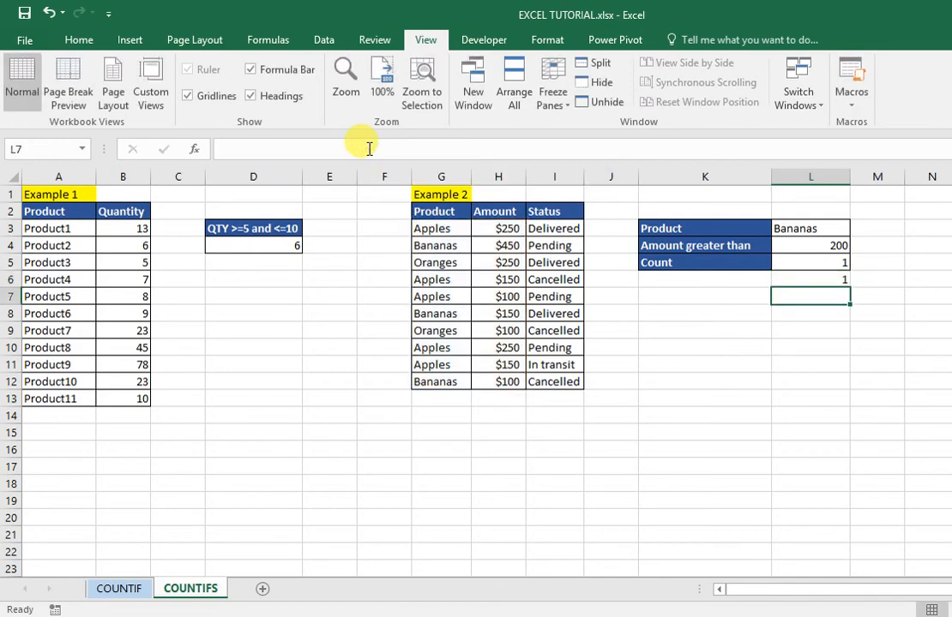
# - Set the Amount greater than criterion in L4 to 150 and check the typed-criteria formula in L6
pyautogui.click(817, 247)
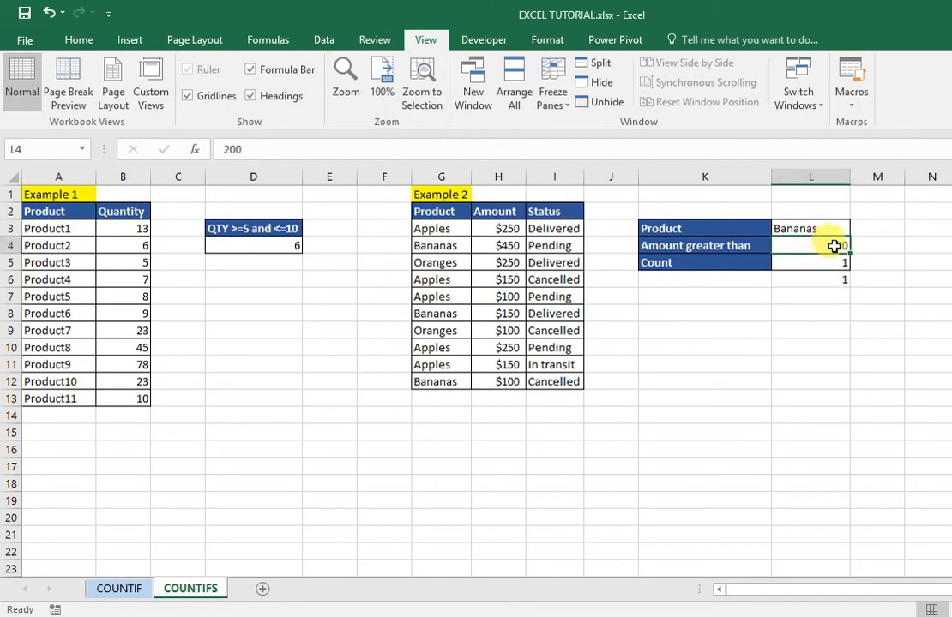
pyautogui.write('1')
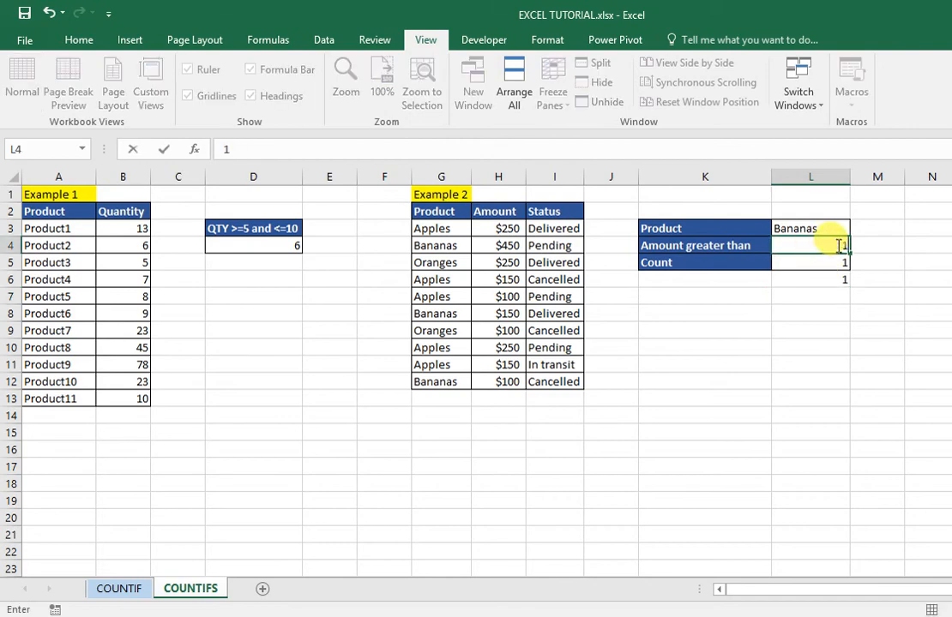
pyautogui.write('50')
pyautogui.press('Return')
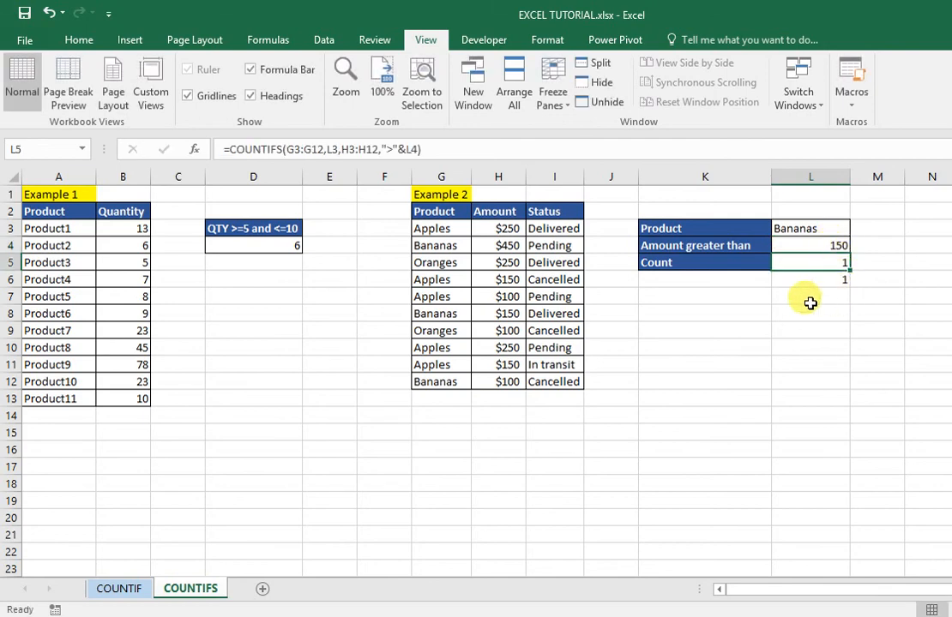
pyautogui.click(824, 279)
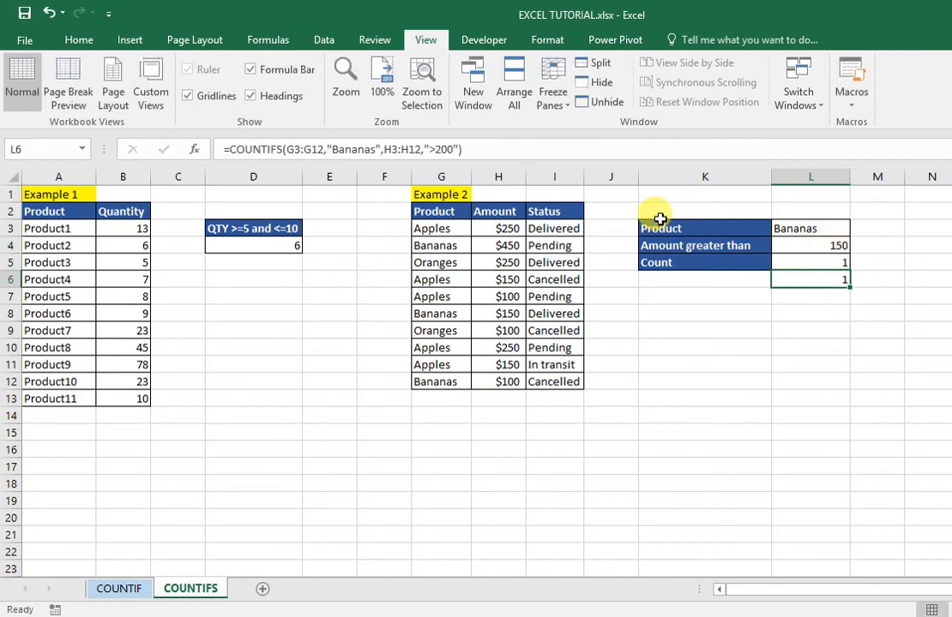
pyautogui.press('Return')
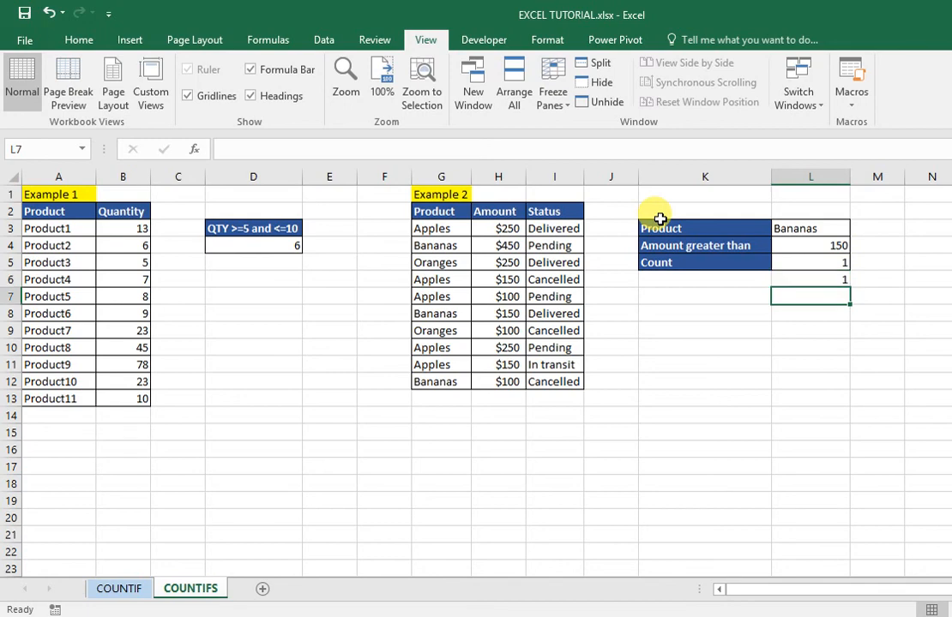
# - Set the Product criterion in L3 to Oranges and clear the typed-criteria formula from L6
pyautogui.click(828, 229)
pyautogui.click(858, 230)
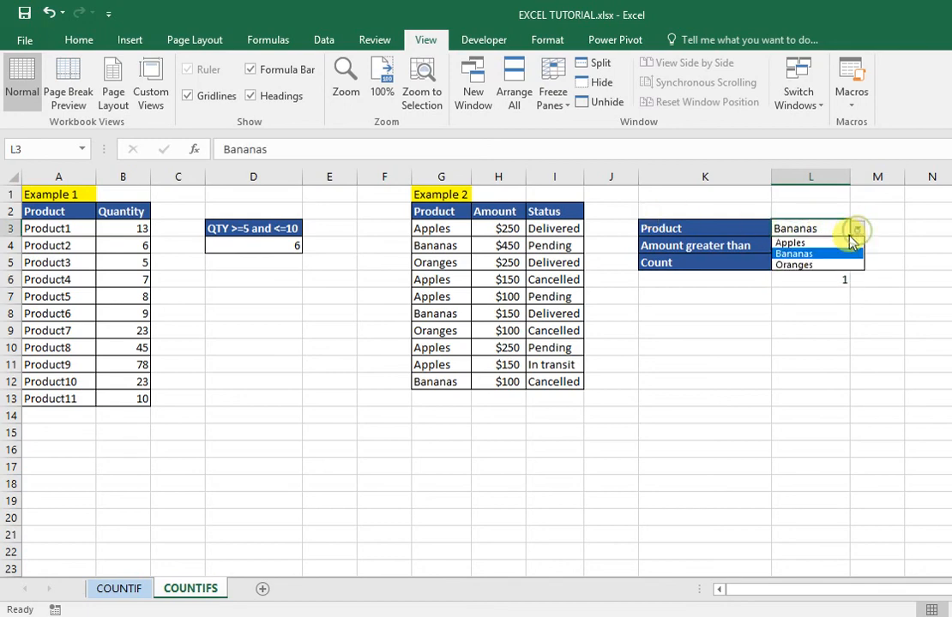
pyautogui.click(849, 264)
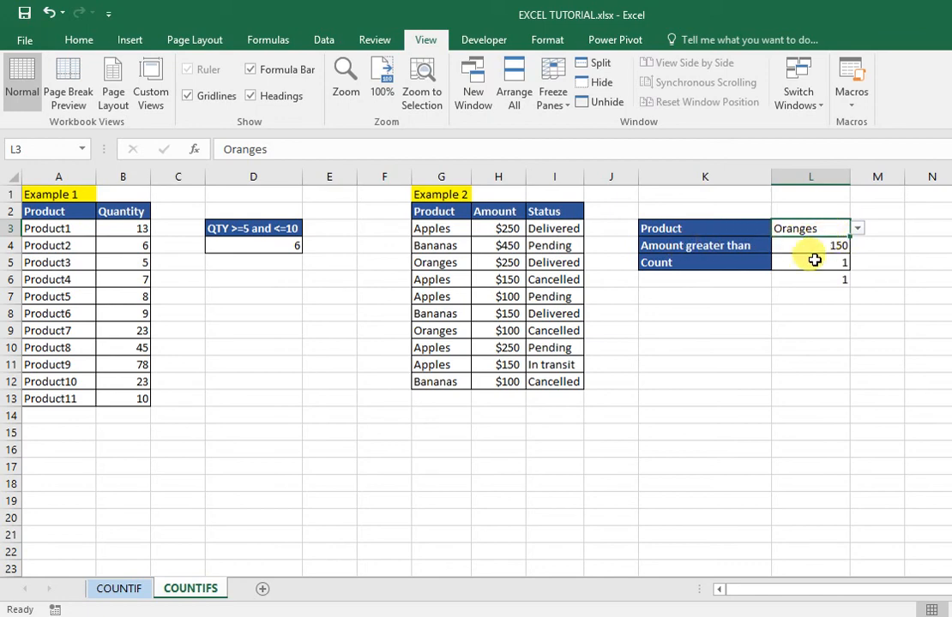
pyautogui.click(821, 278)
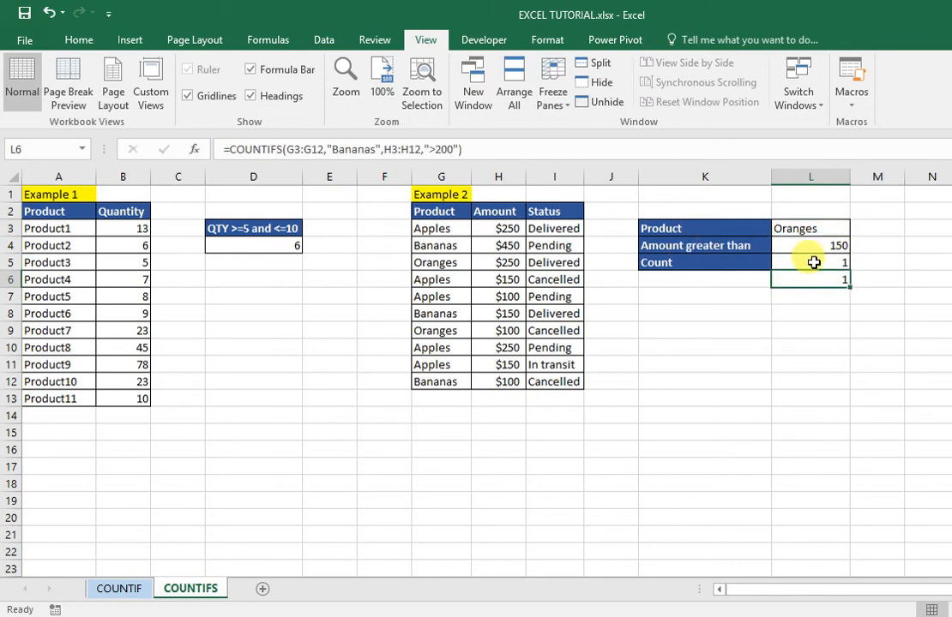
pyautogui.press('Delete')
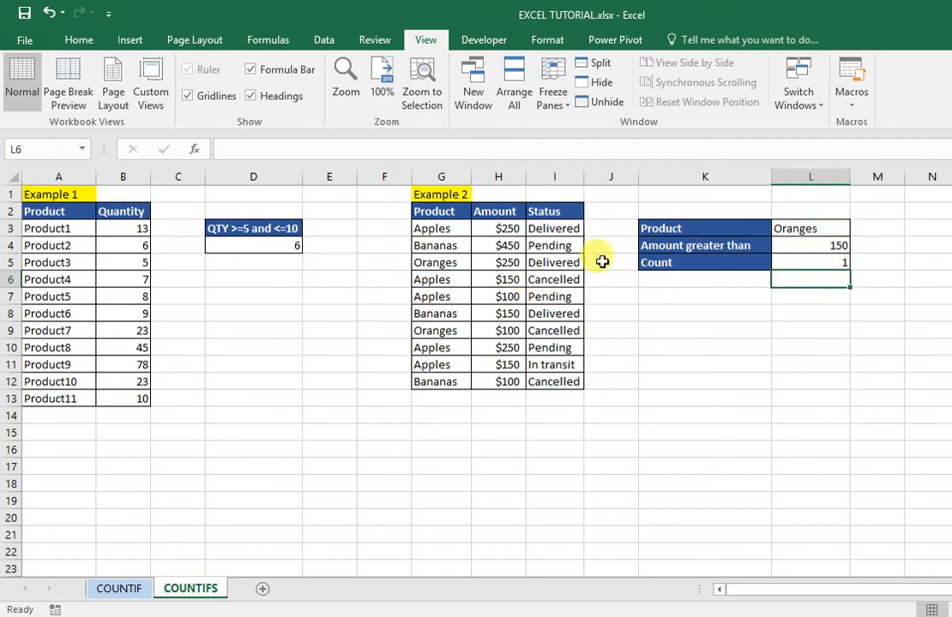